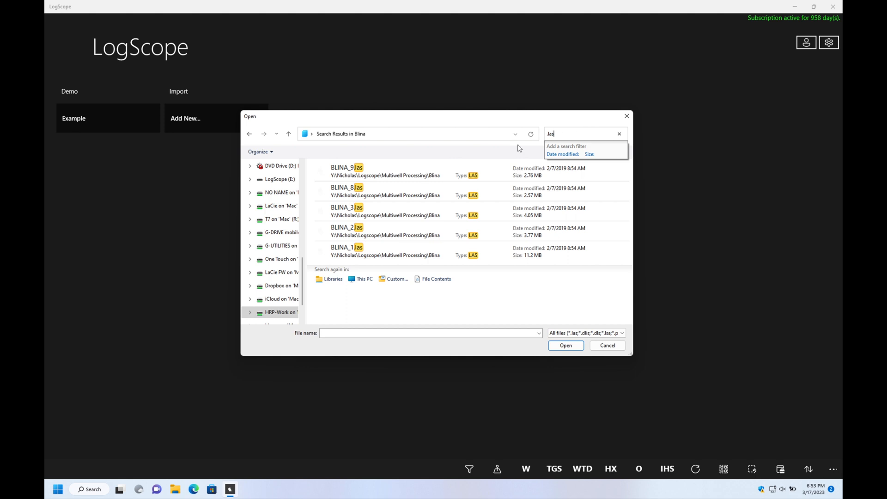
- Open the LAS files BLINA_9, BLINA_8, BLINA_3, BLINA_2 and BLINA_1 together for import
{"action": "left_click", "coordinate": [392, 172]}
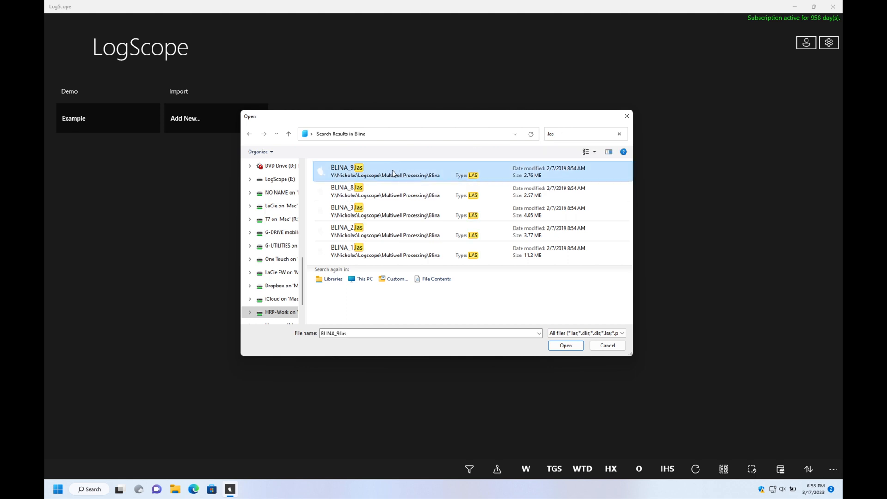
{"action": "left_click", "coordinate": [379, 254], "text": "shift"}
{"action": "left_click", "coordinate": [562, 346]}
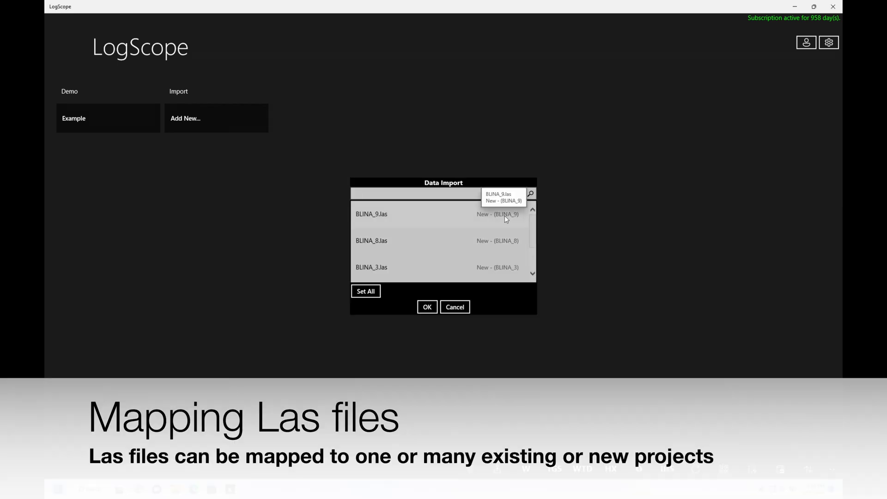
- Review the available import destination options for BLINA_9.las
{"action": "right_click", "coordinate": [506, 218]}
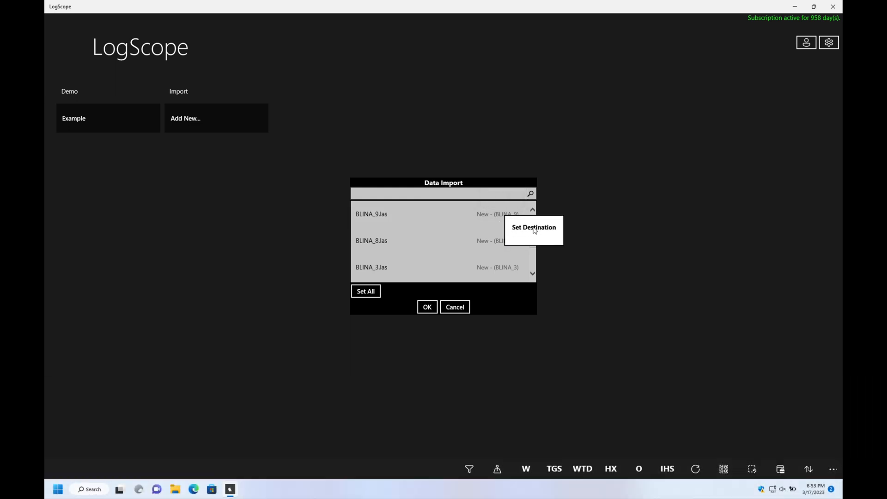
{"action": "left_click", "coordinate": [535, 229]}
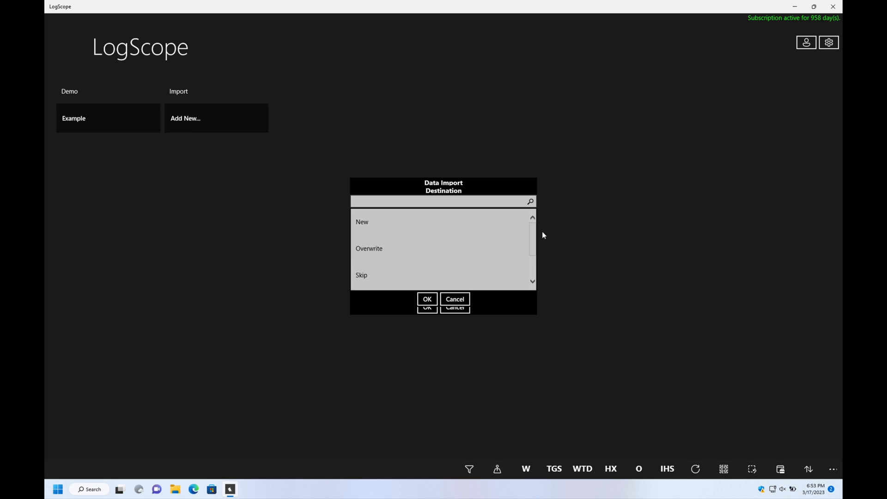
{"action": "left_click_drag", "start_coordinate": [533, 238], "coordinate": [533, 218]}
{"action": "left_click", "coordinate": [452, 212]}
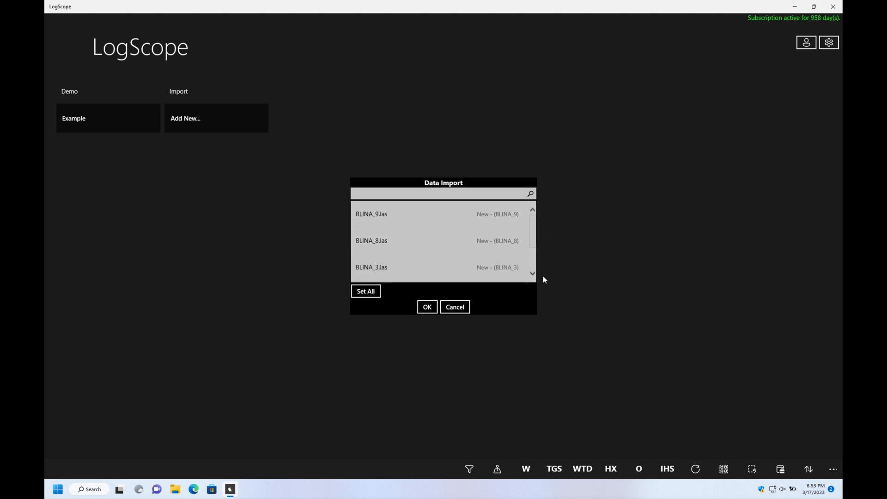
- Import the five LAS files as new projects and refresh the project list
{"action": "left_click", "coordinate": [430, 307]}
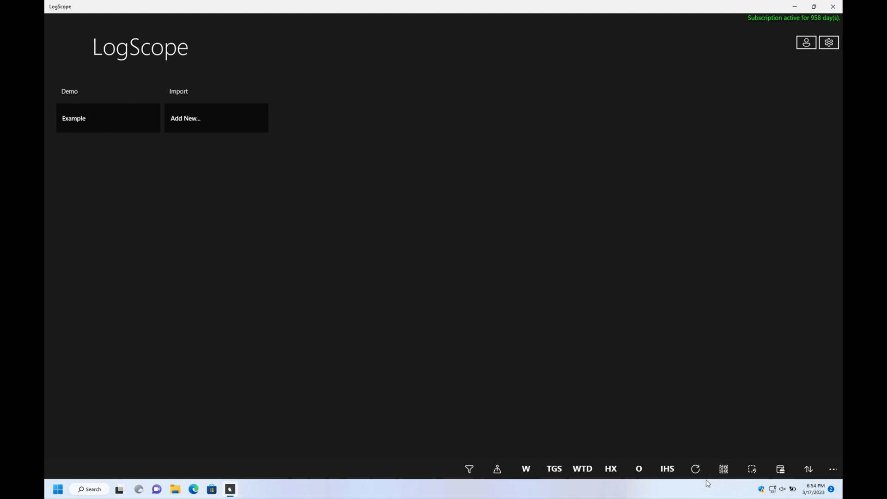
{"action": "left_click", "coordinate": [703, 468]}
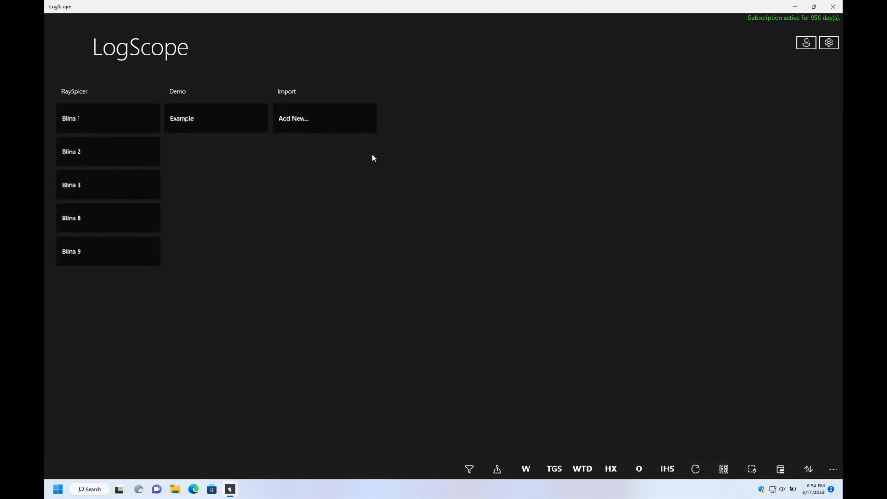
- Select all five Blina projects and open BLINA_fm.csv from the Blina folder for import
{"action": "left_click", "coordinate": [342, 125]}
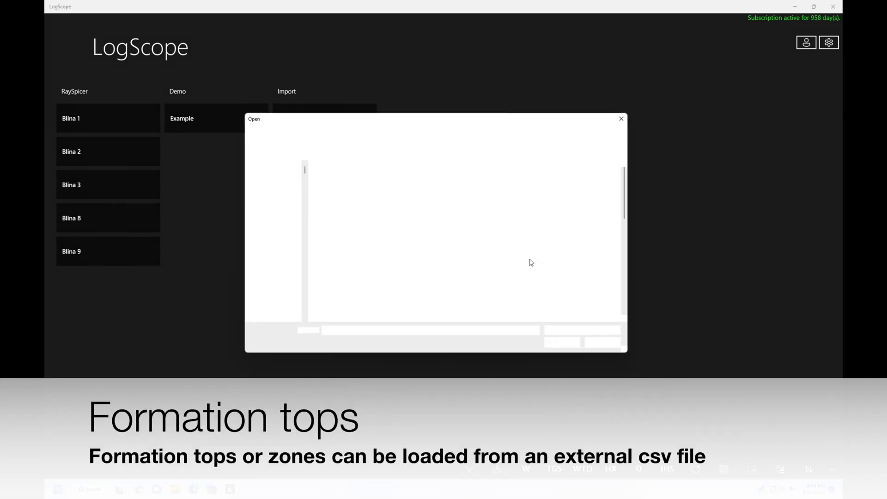
{"action": "left_click", "coordinate": [606, 346]}
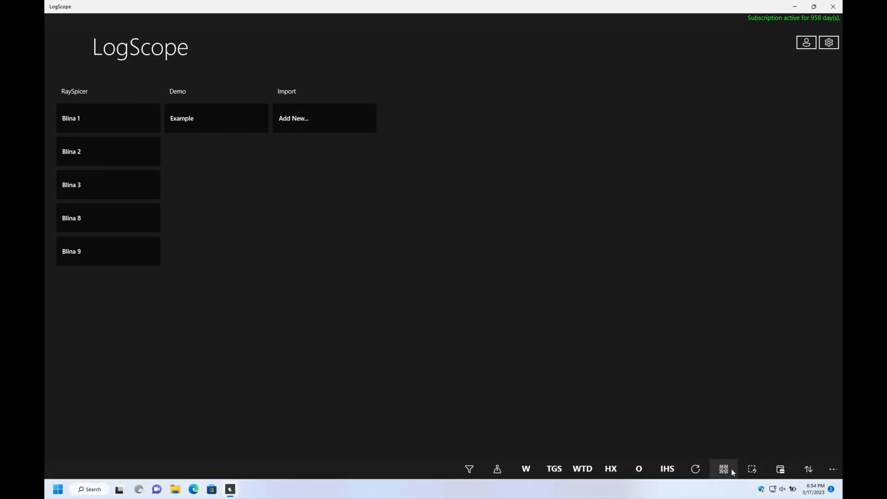
{"action": "left_click", "coordinate": [721, 470]}
{"action": "left_click", "coordinate": [346, 124]}
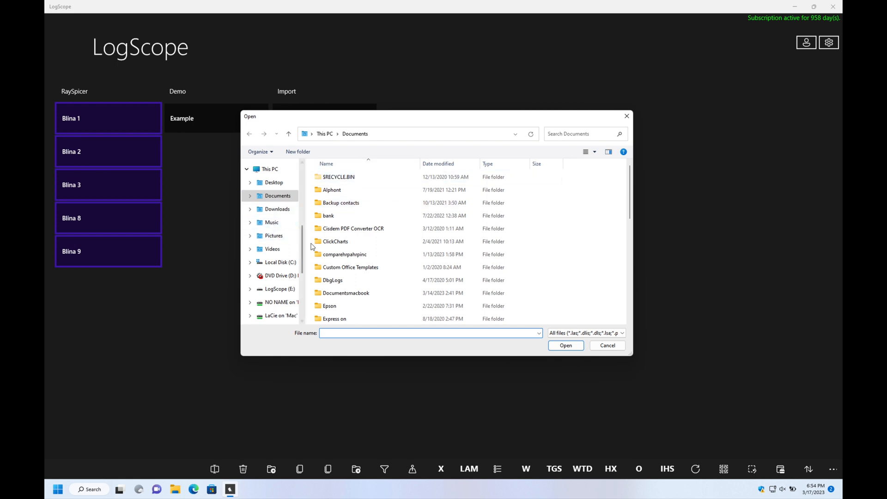
{"action": "left_click_drag", "start_coordinate": [304, 257], "coordinate": [298, 215]}
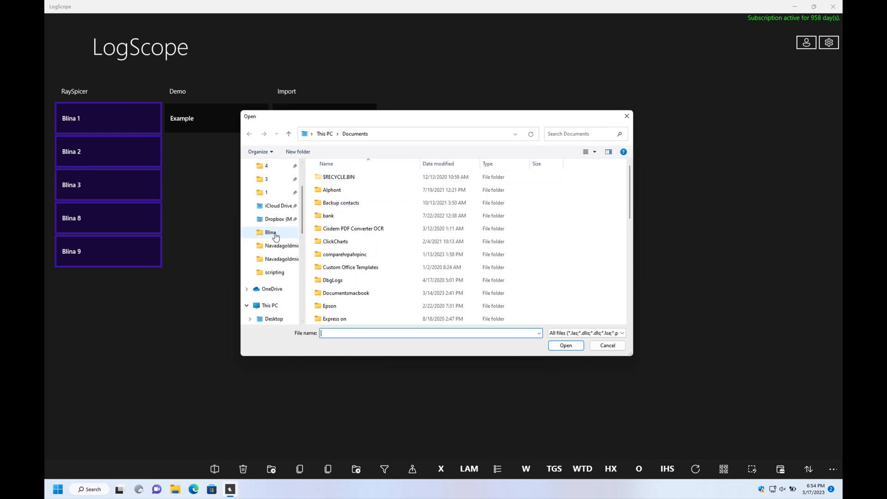
{"action": "left_click", "coordinate": [273, 232]}
{"action": "left_click", "coordinate": [352, 307]}
{"action": "left_click", "coordinate": [571, 347]}
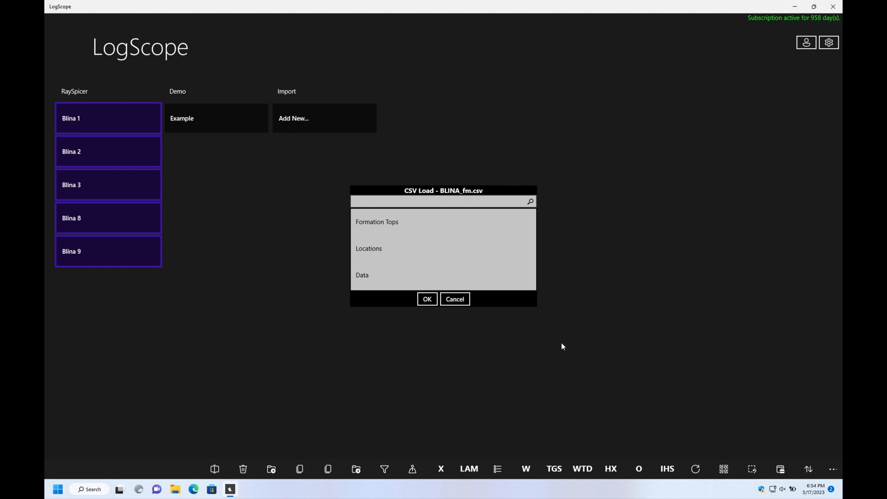
- Load the CSV as Formation Tops and assign the Well type to its well name column
{"action": "double_click", "coordinate": [393, 218]}
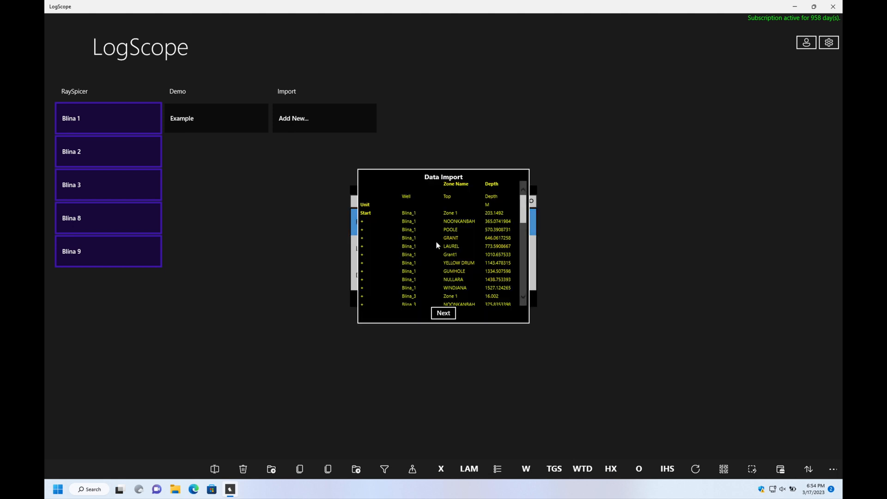
{"action": "left_click", "coordinate": [405, 187]}
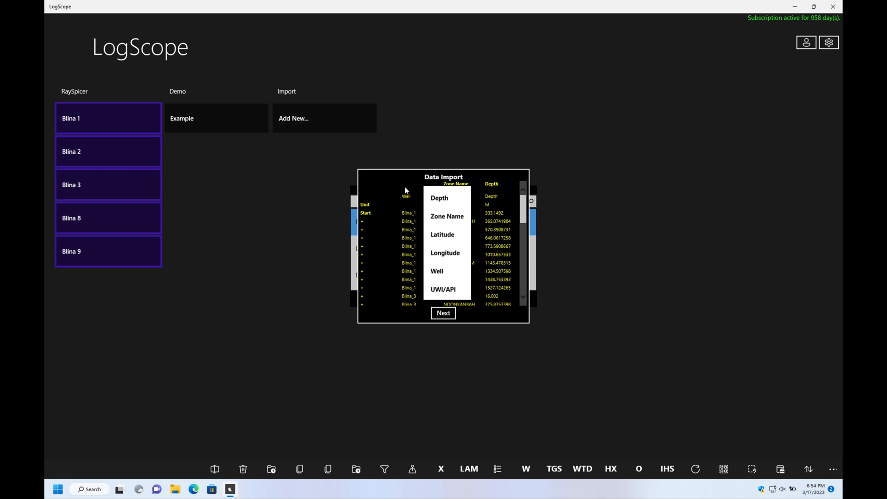
{"action": "left_click", "coordinate": [435, 271]}
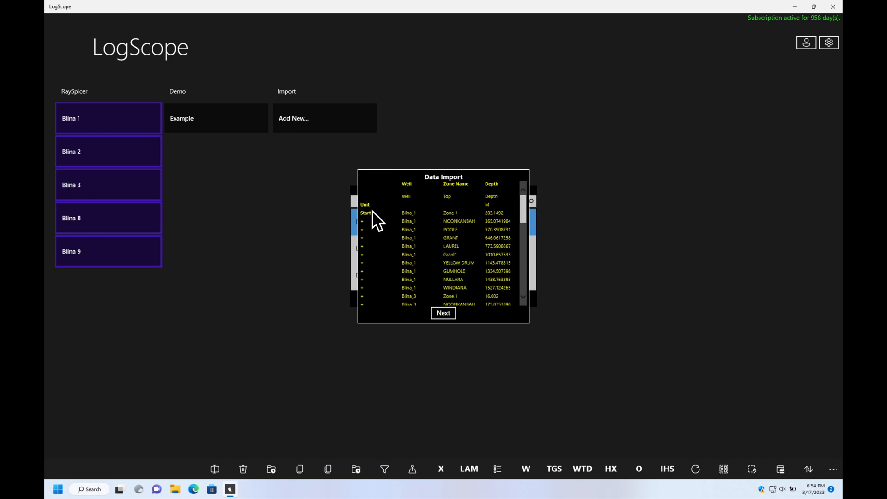
{"action": "left_click_drag", "start_coordinate": [521, 213], "coordinate": [518, 293]}
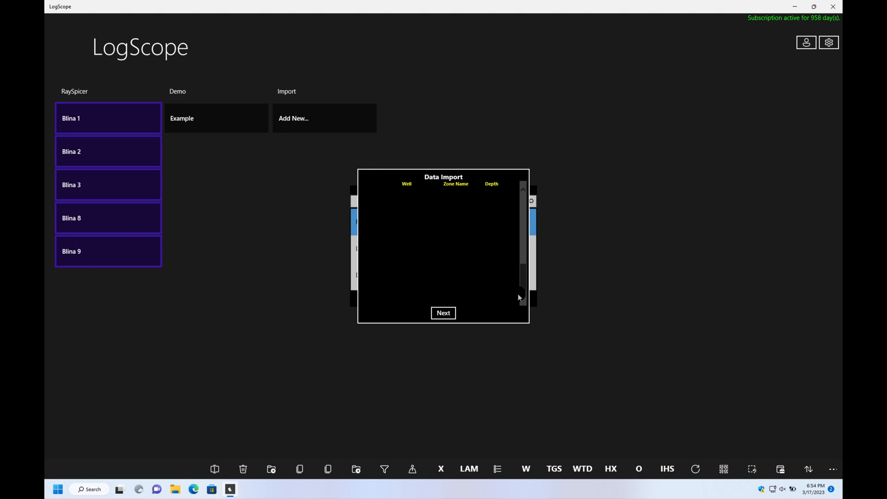
{"action": "left_click", "coordinate": [444, 314]}
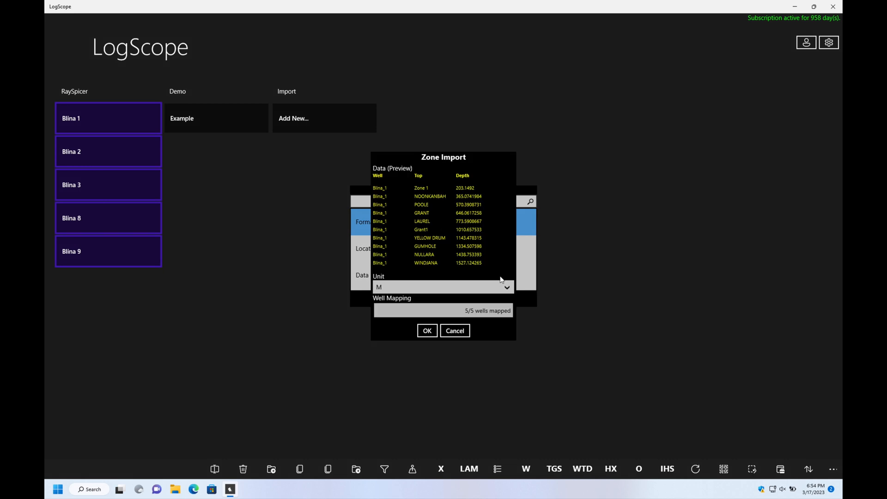
- Check the well mapping of the zone import and import the formation tops in metres
{"action": "left_click", "coordinate": [496, 316]}
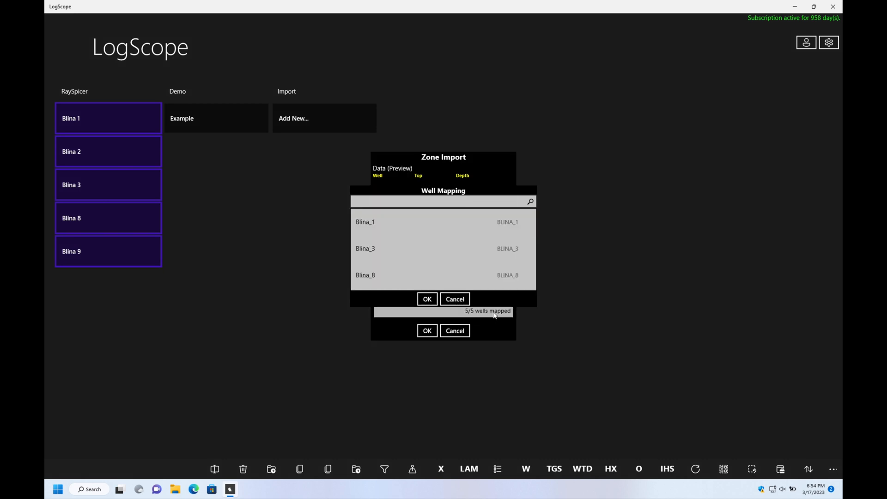
{"action": "left_click", "coordinate": [364, 249]}
{"action": "left_click", "coordinate": [453, 301]}
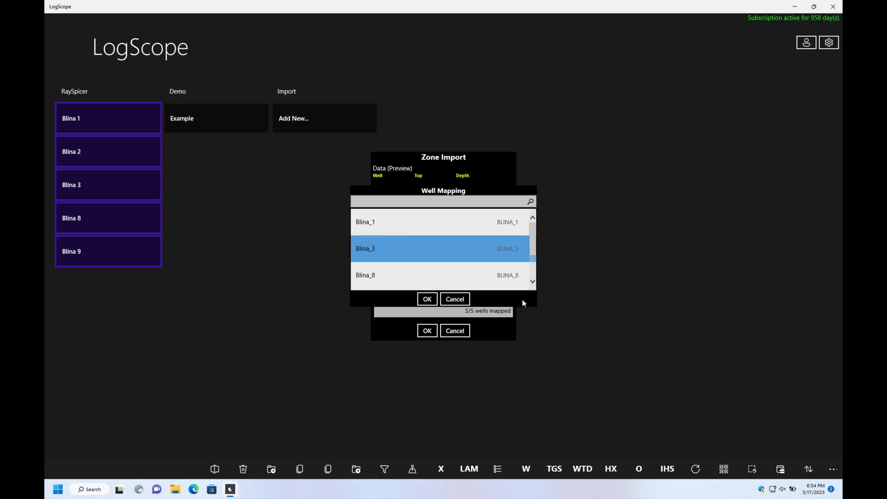
{"action": "left_click", "coordinate": [427, 299]}
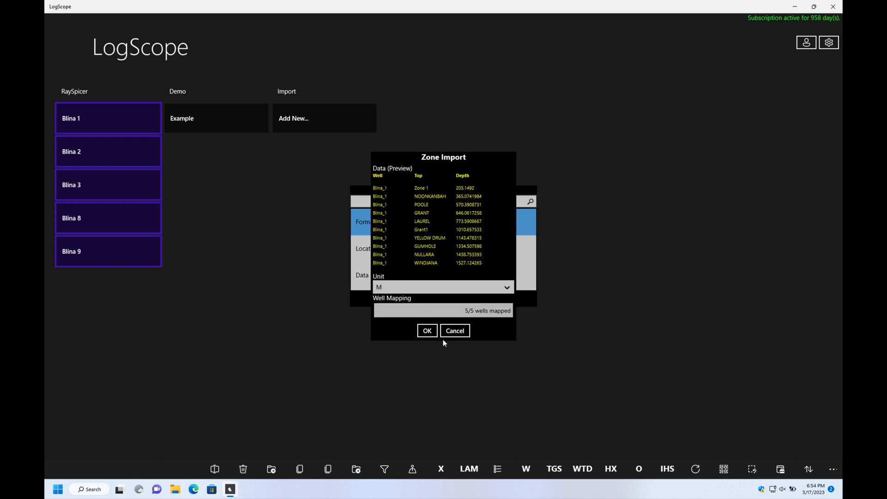
{"action": "left_click", "coordinate": [426, 332]}
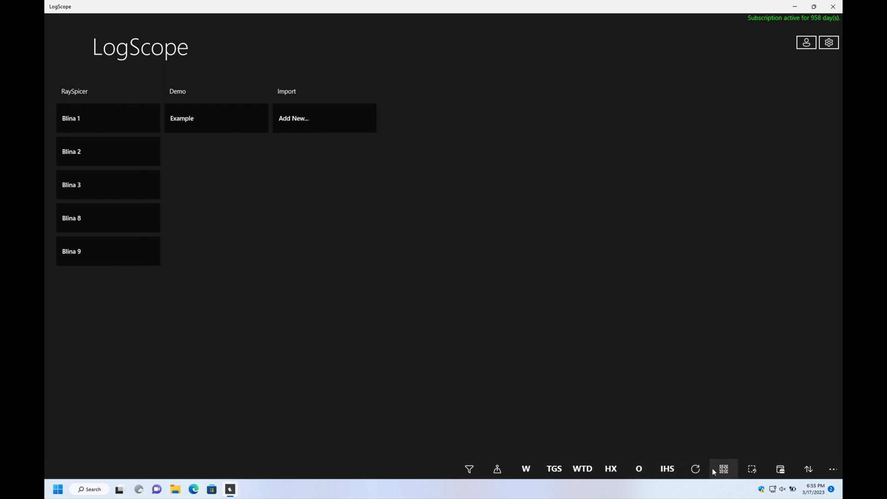
- Show the wells on the map and open the Blina 2 well from there
{"action": "left_click", "coordinate": [498, 470]}
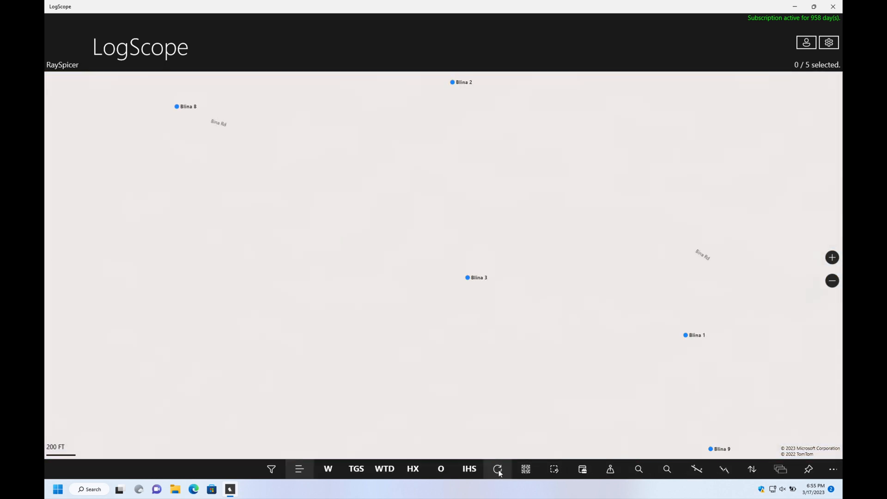
{"action": "left_click", "coordinate": [832, 280]}
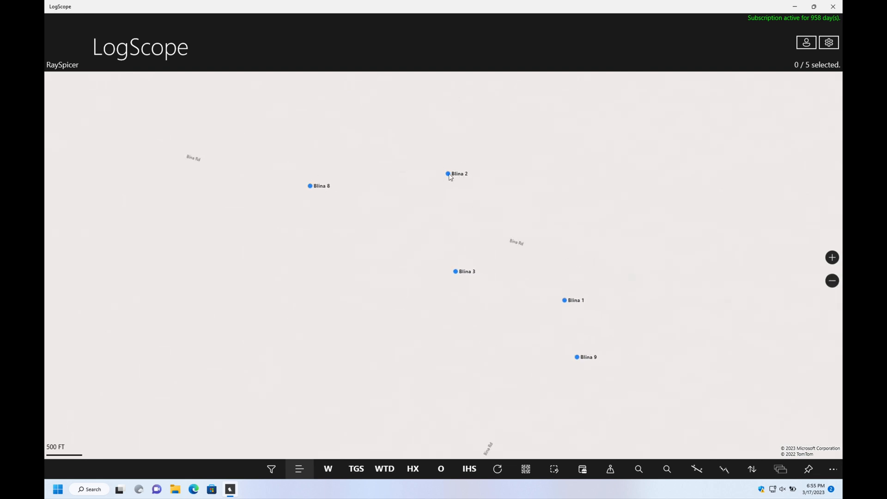
{"action": "right_click", "coordinate": [449, 175]}
{"action": "left_click", "coordinate": [461, 188]}
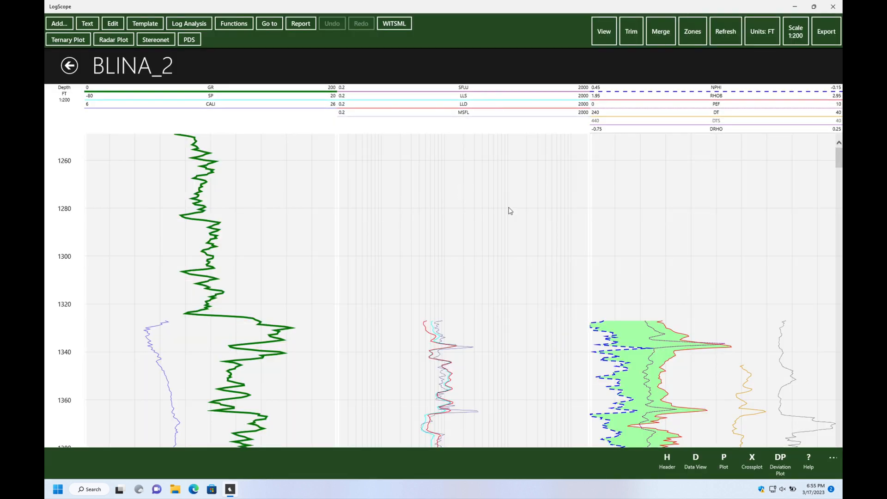
- Show the zones on the BLINA_2 log plot and go down to the GRANT formation top
{"action": "scroll", "coordinate": [474, 270], "scroll_direction": "down", "scroll_amount": 5}
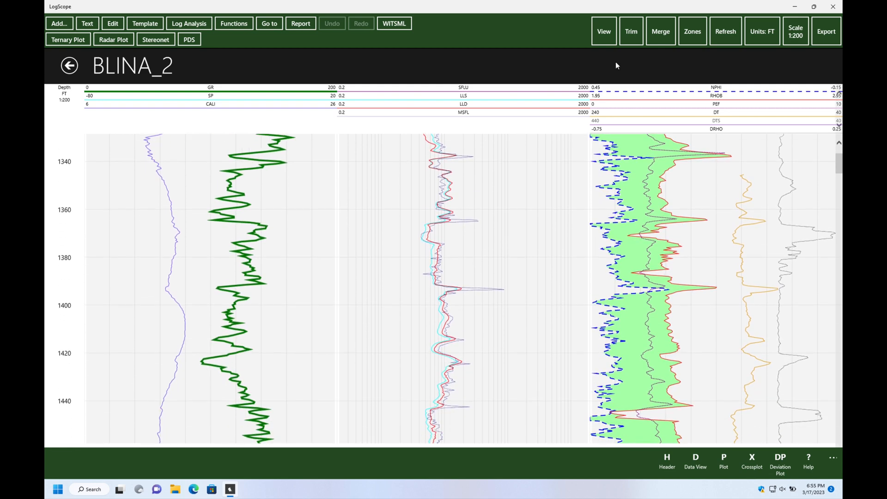
{"action": "left_click", "coordinate": [700, 38]}
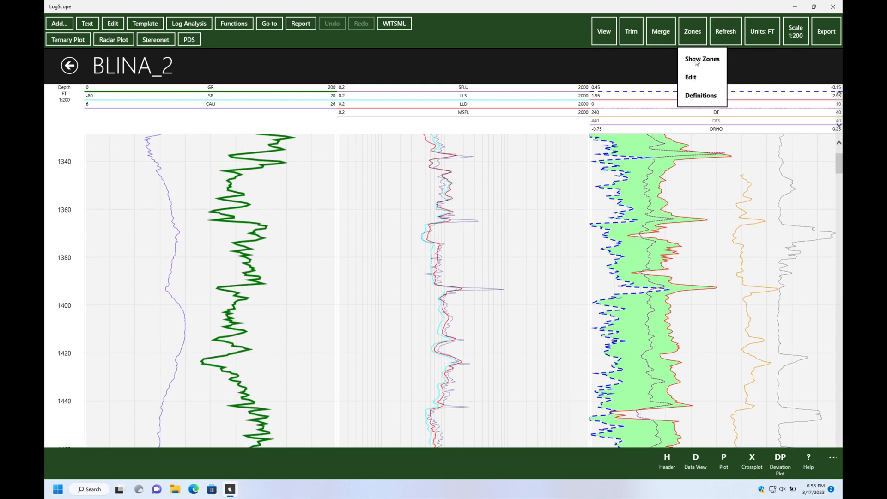
{"action": "left_click", "coordinate": [695, 59]}
{"action": "scroll", "coordinate": [439, 258], "scroll_direction": "down", "scroll_amount": 10}
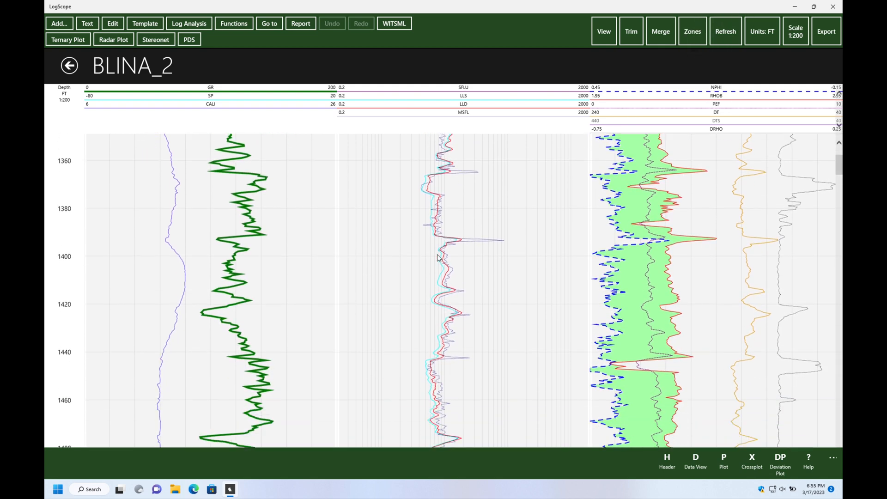
{"action": "scroll", "coordinate": [439, 258], "scroll_direction": "down", "scroll_amount": 3}
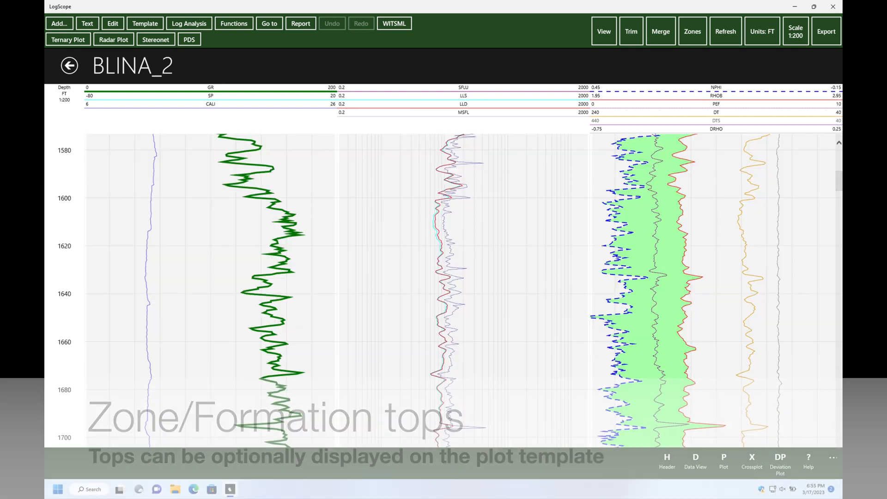
{"action": "left_click_drag", "start_coordinate": [838, 193], "coordinate": [827, 220]}
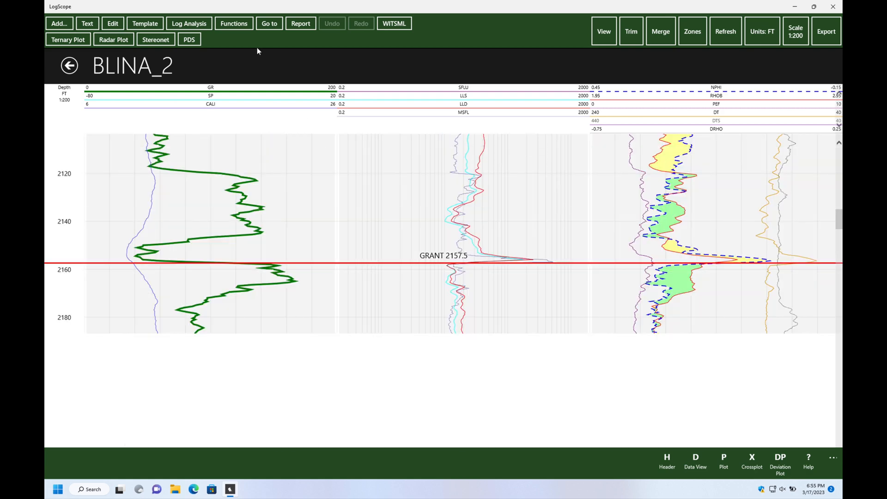
- Apply the Advanced Log Analysis Interpretation plot template to the BLINA_2 log
{"action": "left_click", "coordinate": [145, 24]}
{"action": "left_click", "coordinate": [145, 43]}
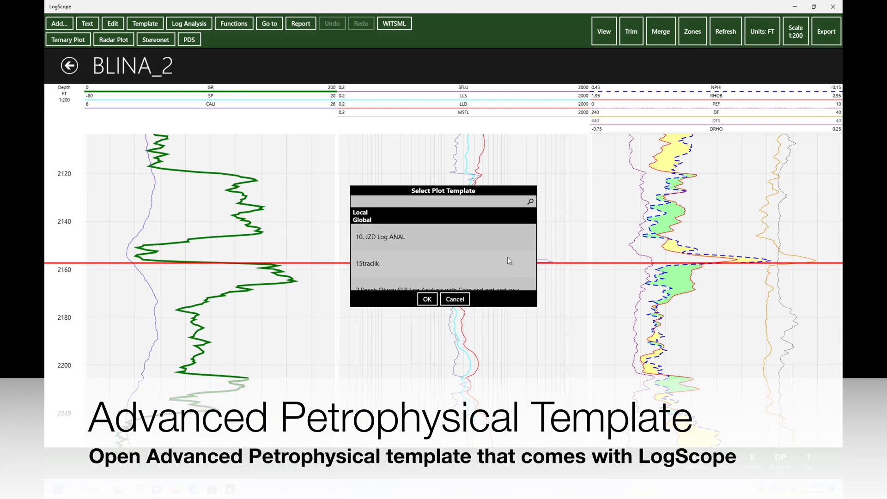
{"action": "scroll", "coordinate": [508, 257], "scroll_direction": "down", "scroll_amount": 2}
{"action": "scroll", "coordinate": [509, 260], "scroll_direction": "down", "scroll_amount": 8}
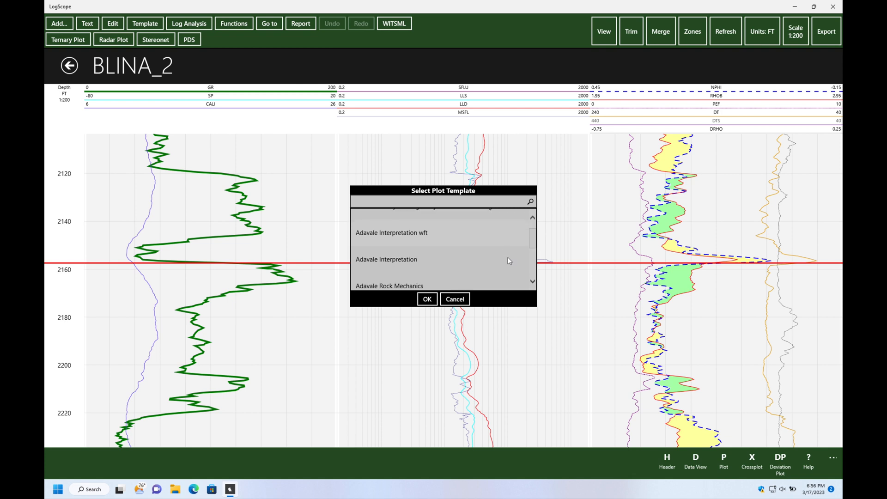
{"action": "left_click_drag", "start_coordinate": [533, 240], "coordinate": [535, 258]}
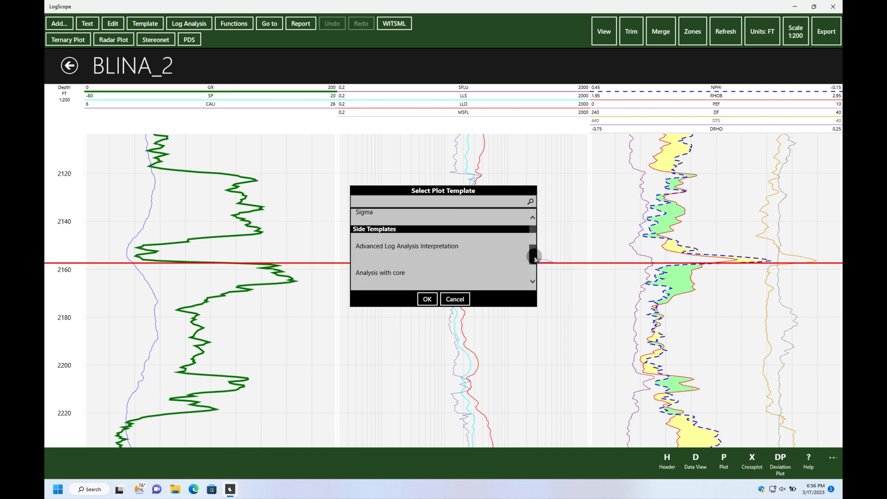
{"action": "left_click", "coordinate": [533, 282]}
{"action": "left_click", "coordinate": [533, 281]}
{"action": "left_click", "coordinate": [532, 281]}
{"action": "left_click", "coordinate": [533, 282]}
{"action": "left_click", "coordinate": [533, 281]}
{"action": "left_click", "coordinate": [533, 281]}
{"action": "left_click", "coordinate": [533, 281]}
{"action": "left_click", "coordinate": [532, 282]}
{"action": "left_click", "coordinate": [533, 281]}
{"action": "left_click", "coordinate": [533, 282]}
{"action": "left_click", "coordinate": [533, 282]}
{"action": "left_click", "coordinate": [533, 282]}
{"action": "left_click", "coordinate": [533, 281]}
{"action": "left_click", "coordinate": [533, 281]}
{"action": "left_click", "coordinate": [533, 281]}
{"action": "left_click", "coordinate": [533, 282]}
{"action": "left_click", "coordinate": [533, 282]}
{"action": "left_click_drag", "start_coordinate": [534, 269], "coordinate": [494, 248]}
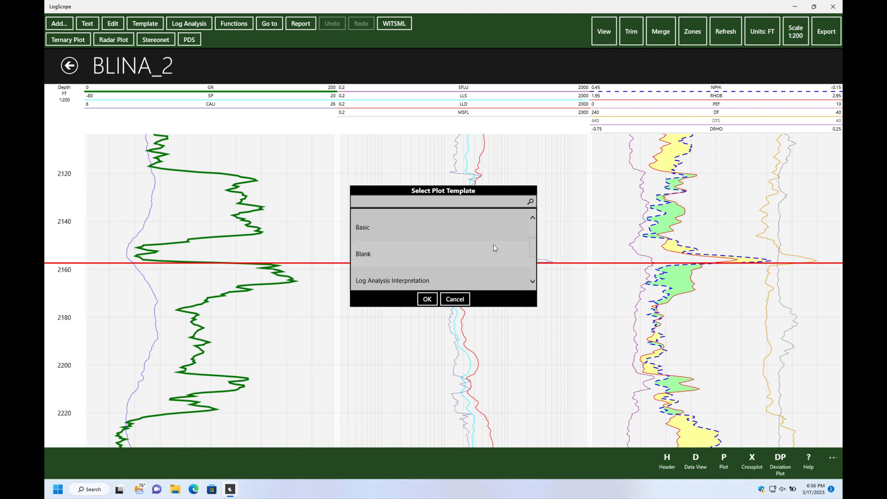
{"action": "left_click", "coordinate": [533, 281]}
{"action": "left_click", "coordinate": [533, 281]}
{"action": "left_click", "coordinate": [533, 281]}
{"action": "left_click", "coordinate": [533, 281]}
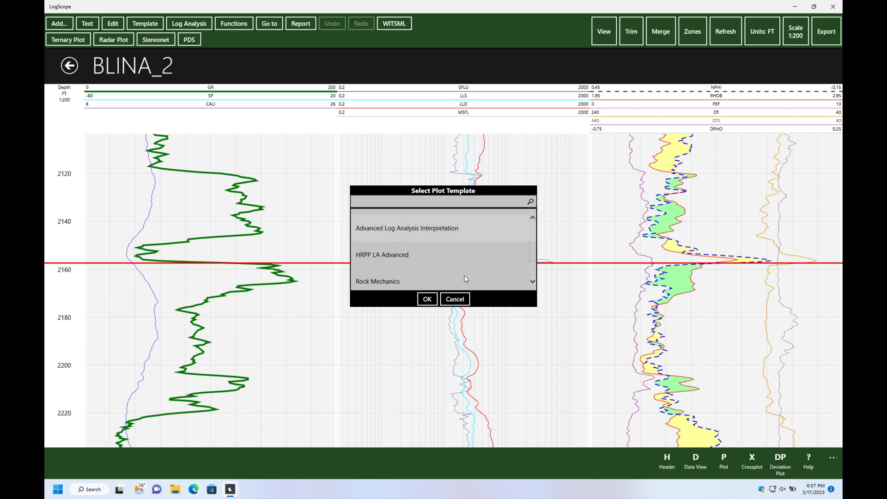
{"action": "double_click", "coordinate": [455, 229]}
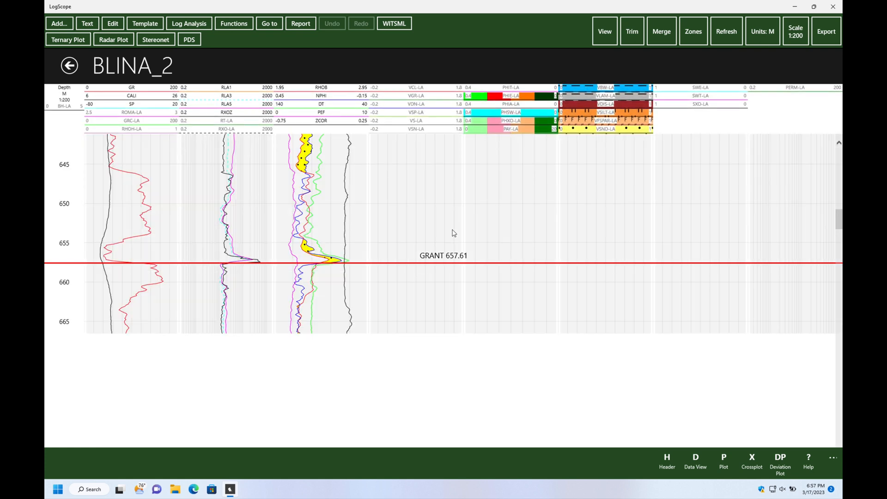
- Set the vertical scale of the BLINA_2 log plot to 1:500
{"action": "scroll", "coordinate": [370, 348], "scroll_direction": "down", "scroll_amount": 10}
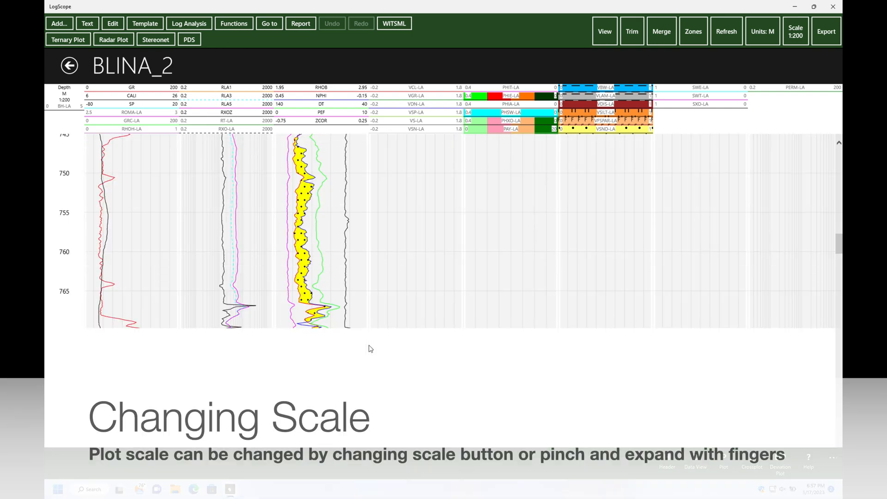
{"action": "scroll", "coordinate": [370, 349], "scroll_direction": "down", "scroll_amount": 10}
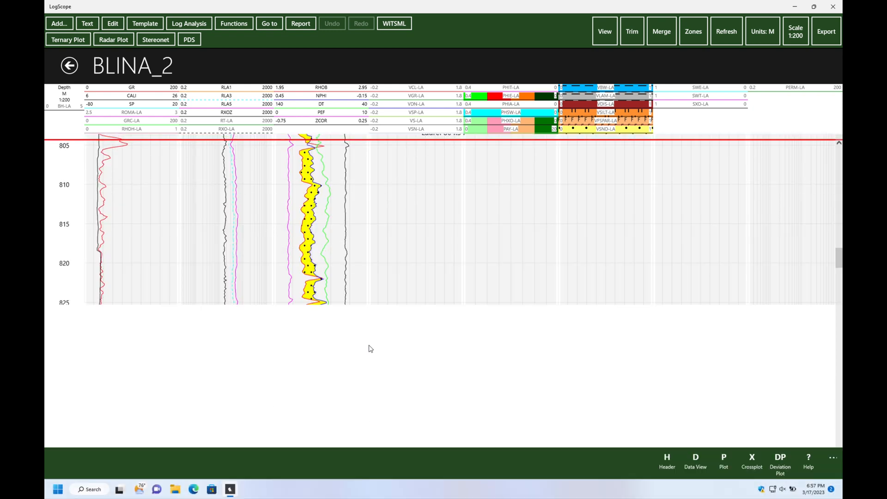
{"action": "scroll", "coordinate": [370, 349], "scroll_direction": "down", "scroll_amount": 5}
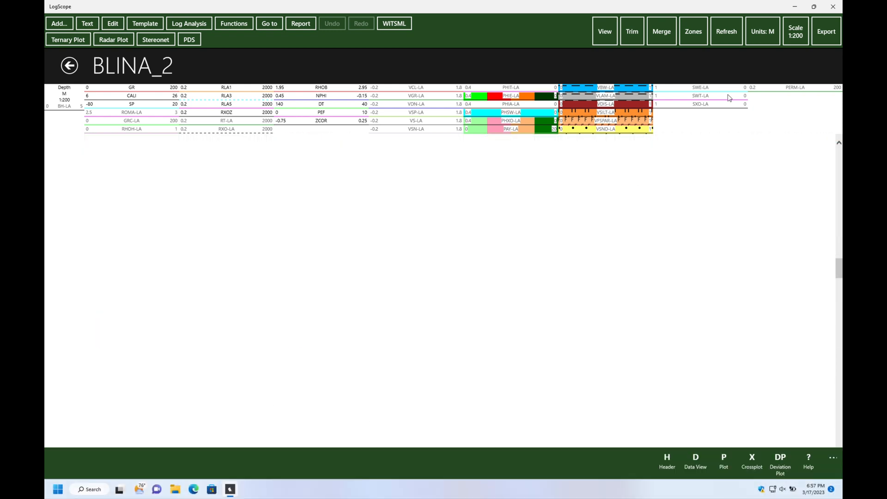
{"action": "left_click", "coordinate": [801, 38]}
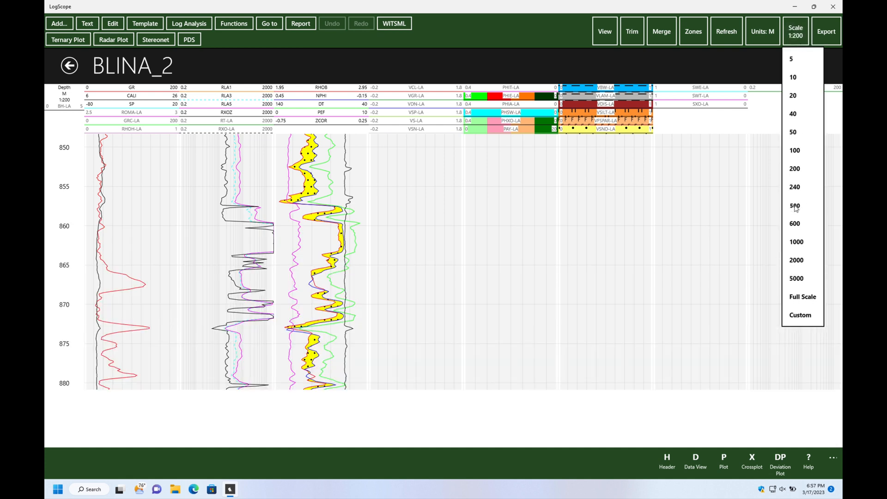
{"action": "left_click", "coordinate": [795, 206]}
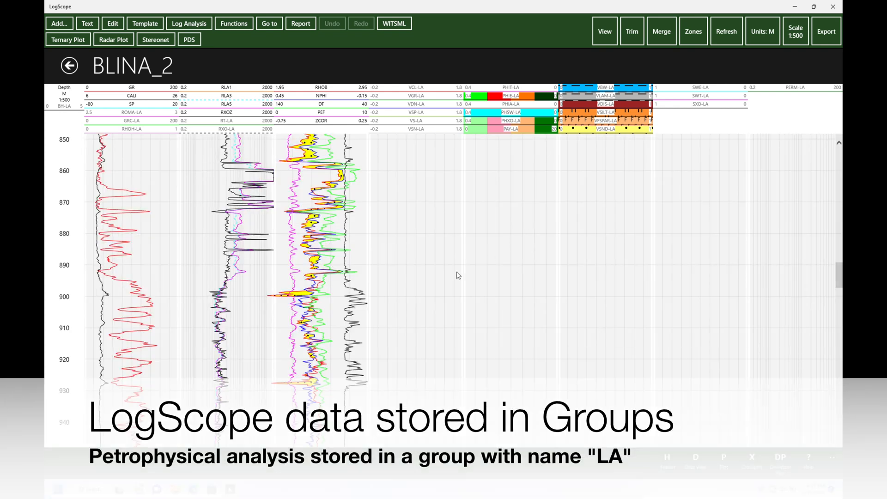
- Examine the BLINA_2 log further down to the YELLOW DRUM formation top
{"action": "scroll", "coordinate": [458, 275], "scroll_direction": "down", "scroll_amount": 5}
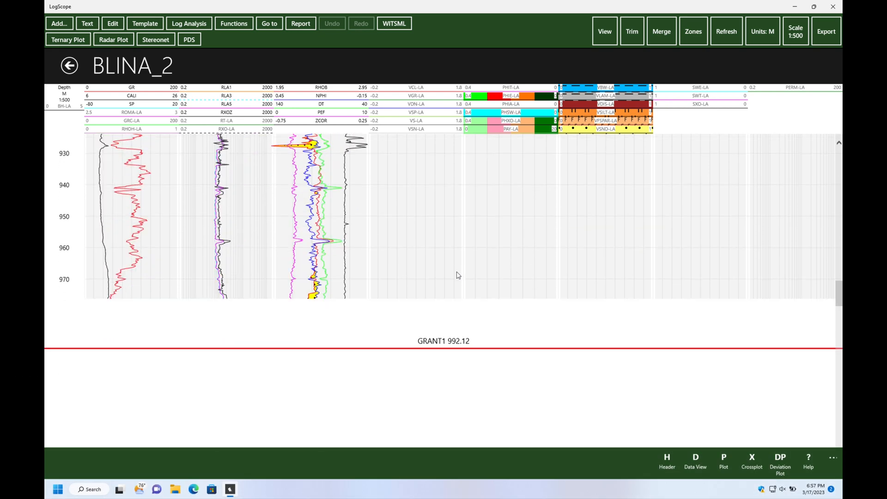
{"action": "scroll", "coordinate": [458, 275], "scroll_direction": "down", "scroll_amount": 3}
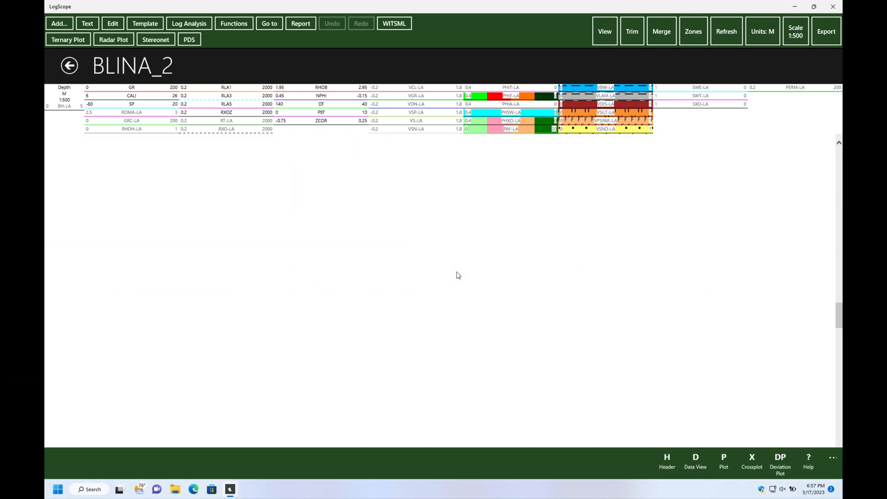
{"action": "scroll", "coordinate": [458, 275], "scroll_direction": "down", "scroll_amount": 4}
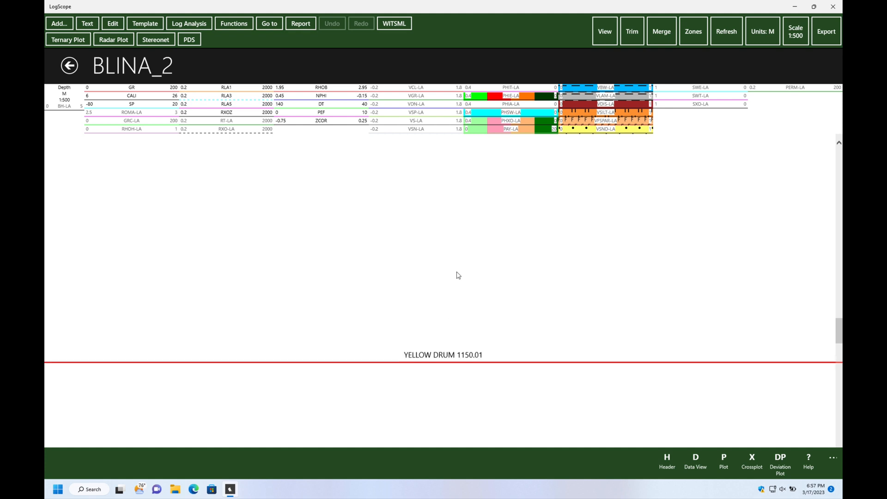
{"action": "scroll", "coordinate": [458, 276], "scroll_direction": "down", "scroll_amount": 4}
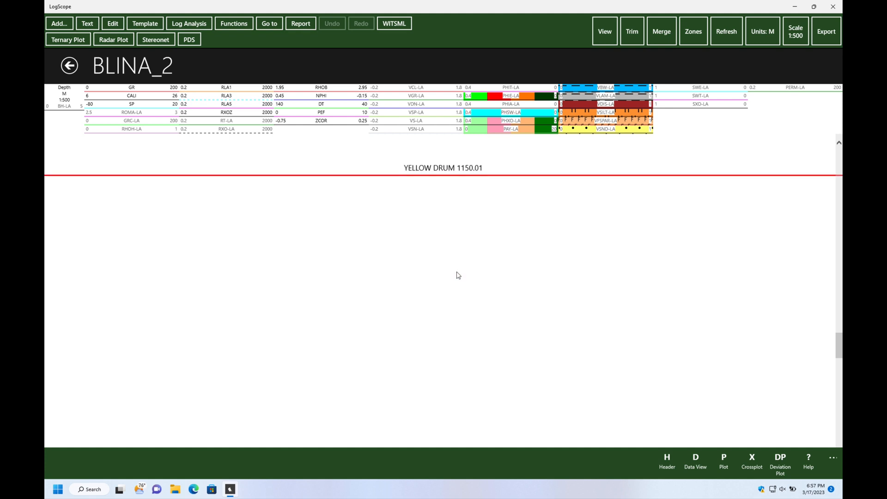
{"action": "scroll", "coordinate": [458, 275], "scroll_direction": "down", "scroll_amount": 1}
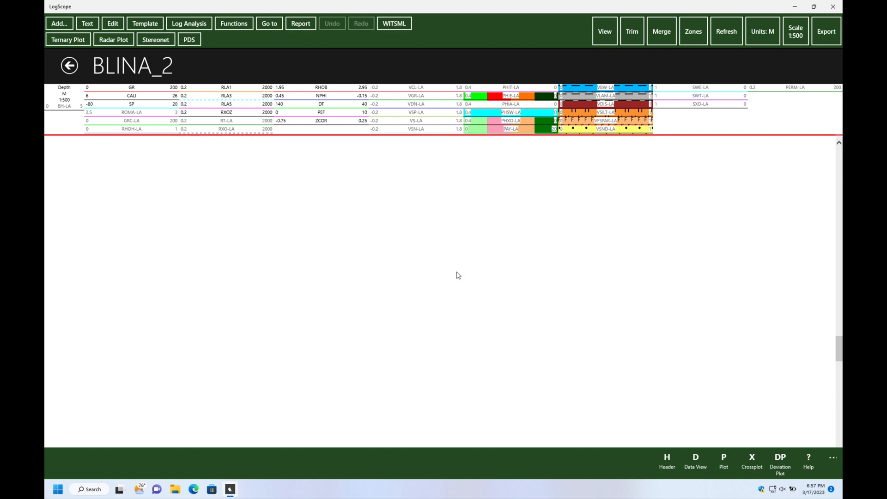
{"action": "scroll", "coordinate": [458, 276], "scroll_direction": "up", "scroll_amount": 2}
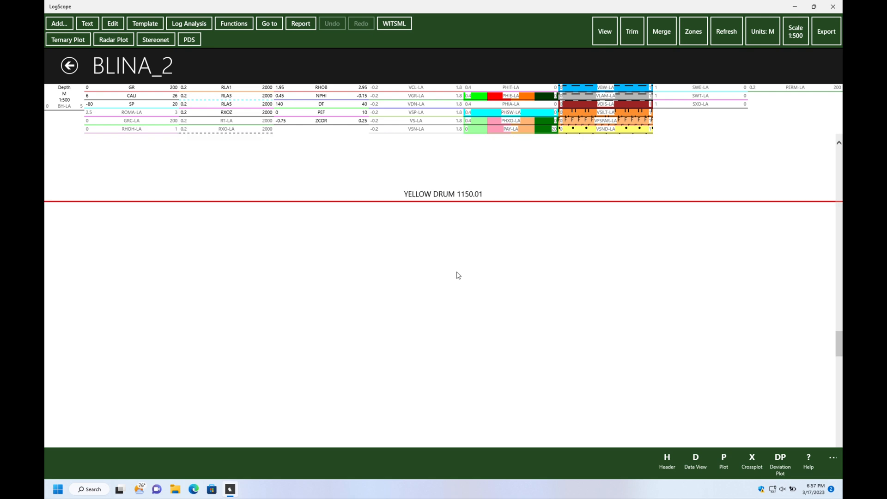
{"action": "scroll", "coordinate": [489, 256], "scroll_direction": "down", "scroll_amount": 1}
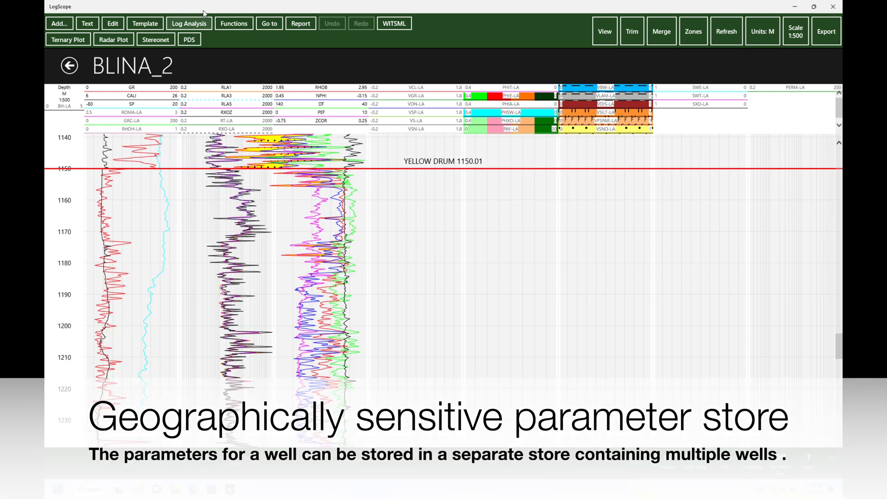
- Open the log analysis setup and review its processors and input log assignments
{"action": "left_click", "coordinate": [192, 23]}
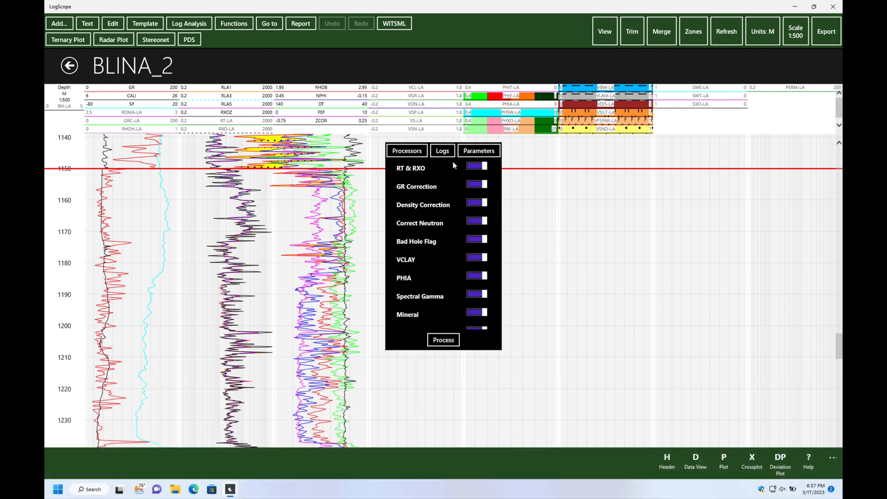
{"action": "left_click", "coordinate": [442, 150]}
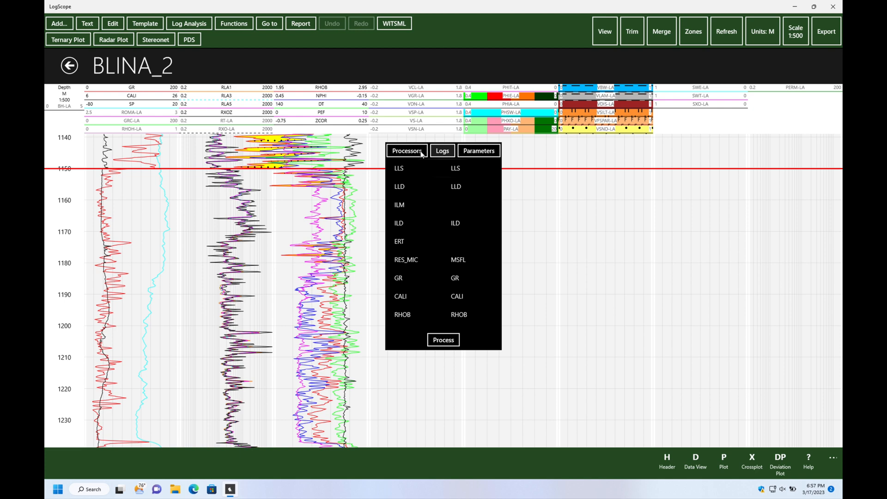
{"action": "scroll", "coordinate": [492, 201], "scroll_direction": "down", "scroll_amount": 5}
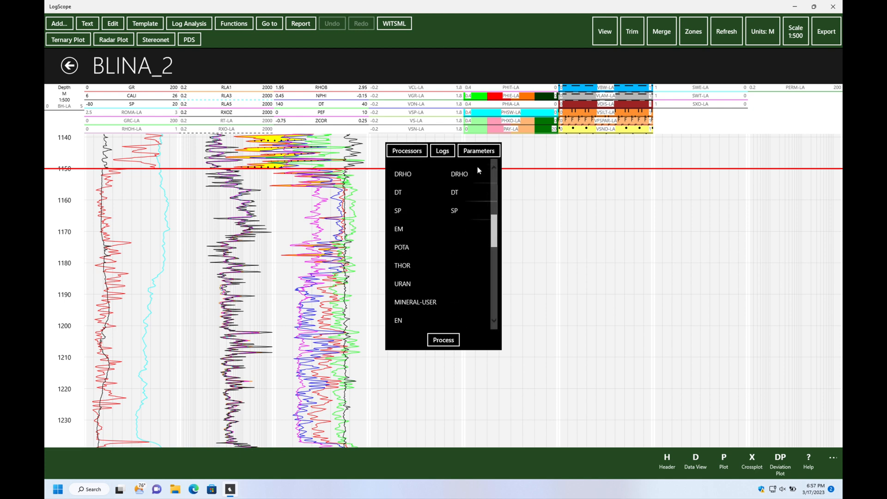
- Load the log analysis parameters for all zones from the Blina zone parameter store, accepting the BLINA_2 zone mapping
{"action": "left_click", "coordinate": [479, 151]}
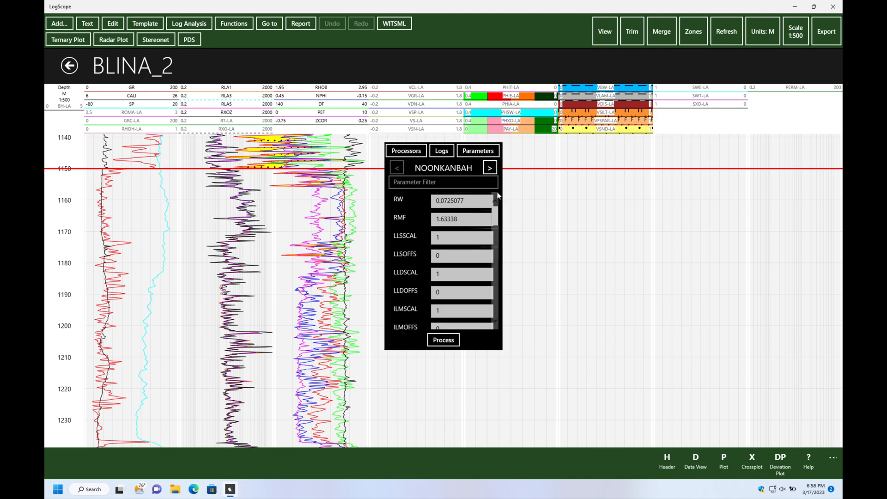
{"action": "left_click", "coordinate": [494, 154]}
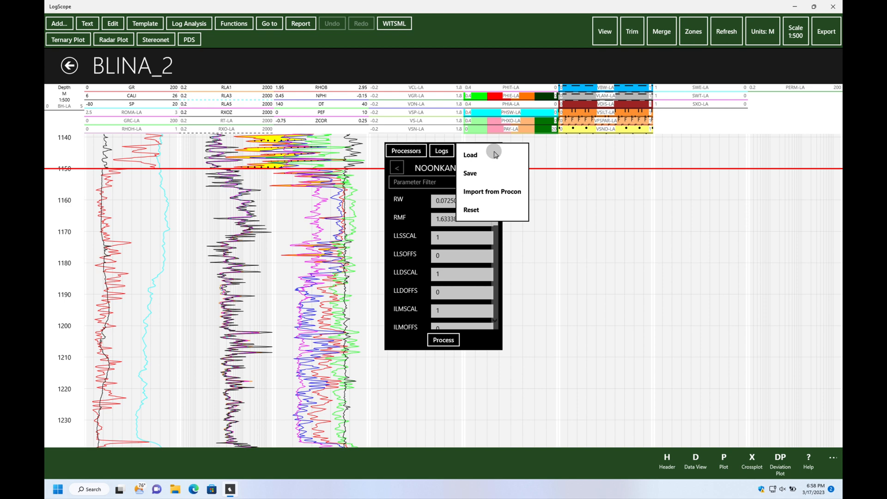
{"action": "left_click", "coordinate": [476, 157]}
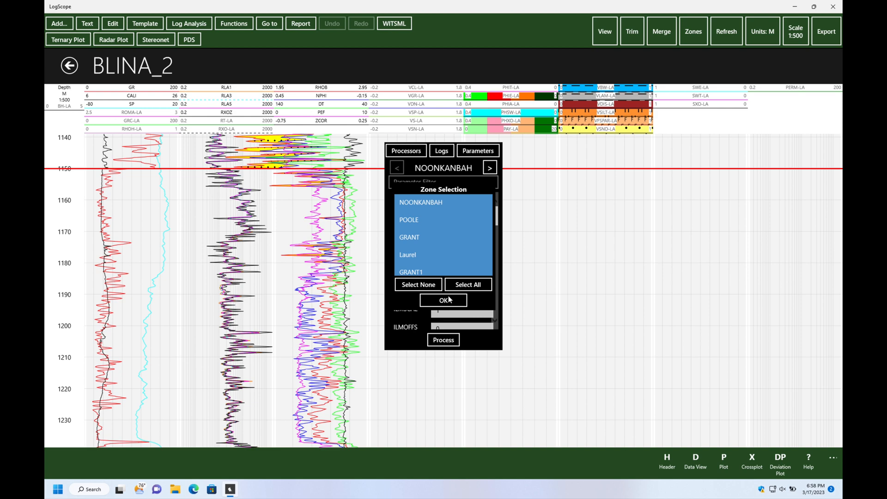
{"action": "left_click", "coordinate": [447, 300]}
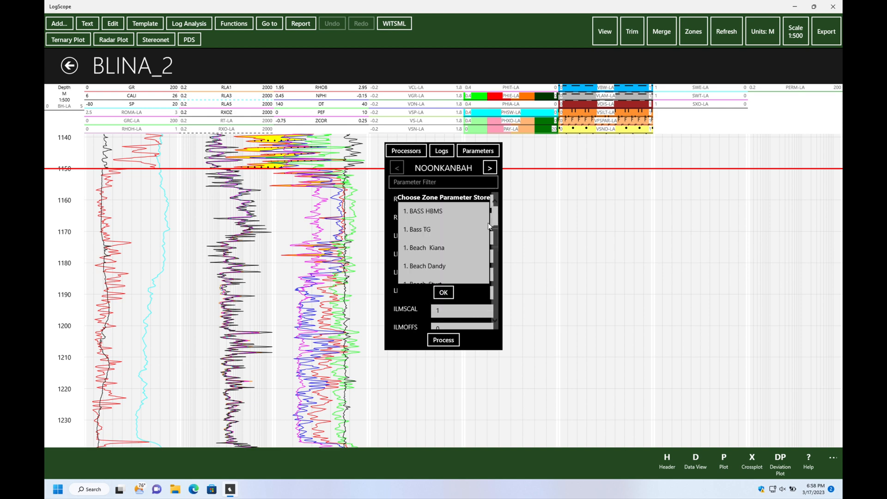
{"action": "scroll", "coordinate": [445, 251], "scroll_direction": "down", "scroll_amount": 5}
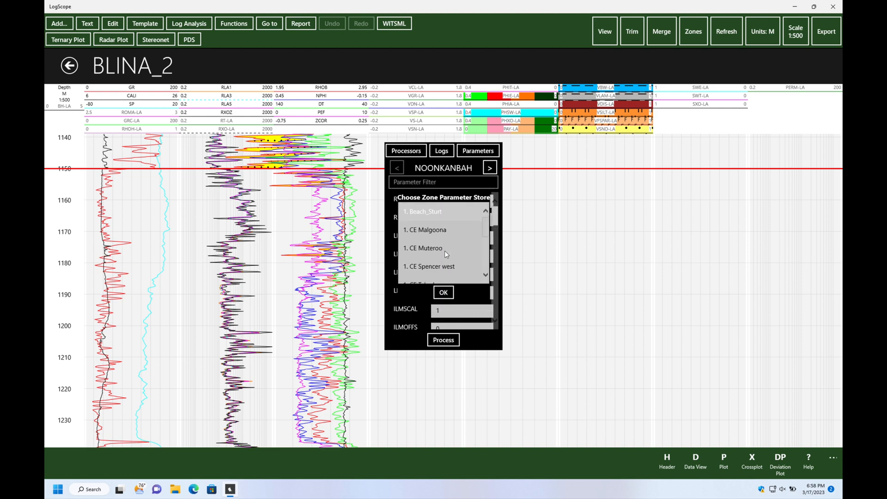
{"action": "scroll", "coordinate": [444, 250], "scroll_direction": "down", "scroll_amount": 5}
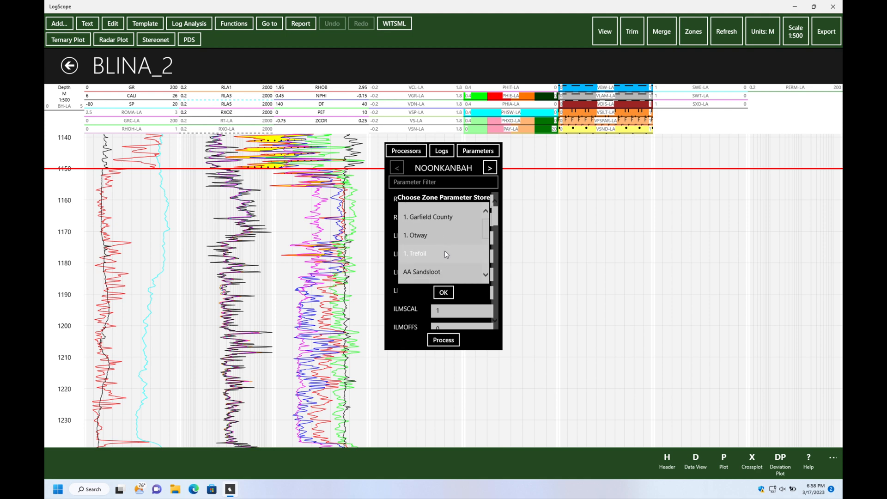
{"action": "scroll", "coordinate": [445, 250], "scroll_direction": "down", "scroll_amount": 5}
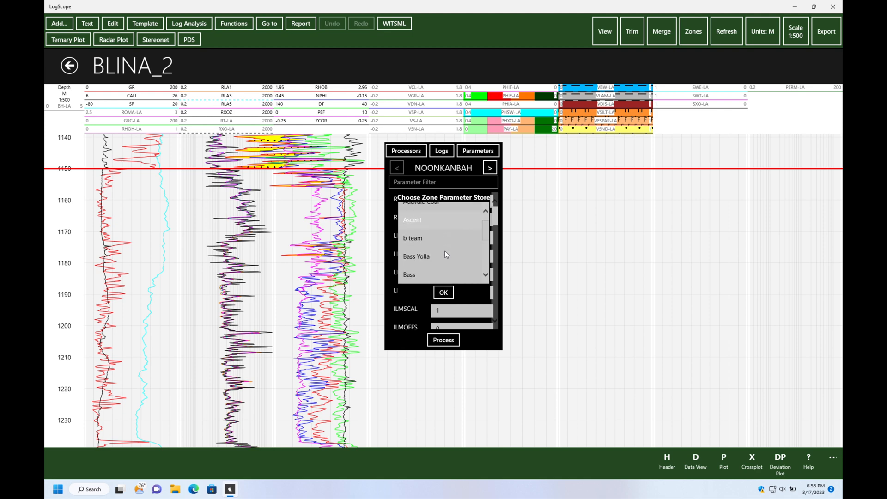
{"action": "scroll", "coordinate": [444, 250], "scroll_direction": "down", "scroll_amount": 2}
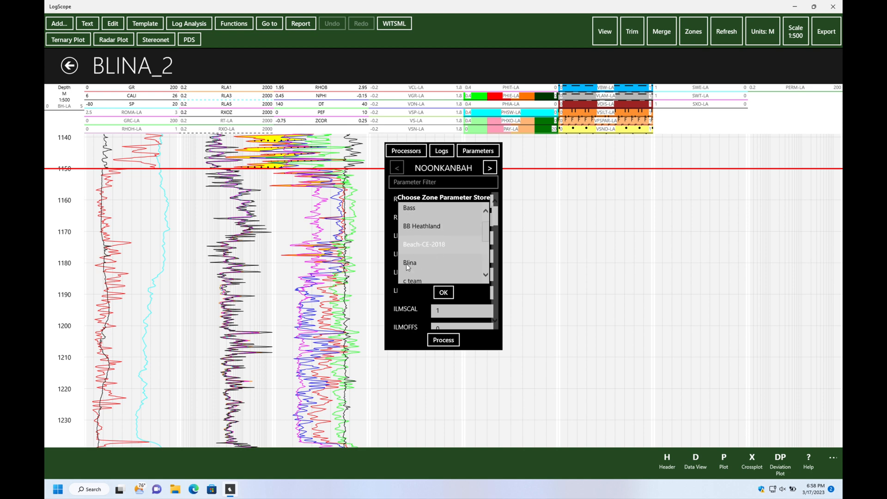
{"action": "left_click", "coordinate": [413, 263]}
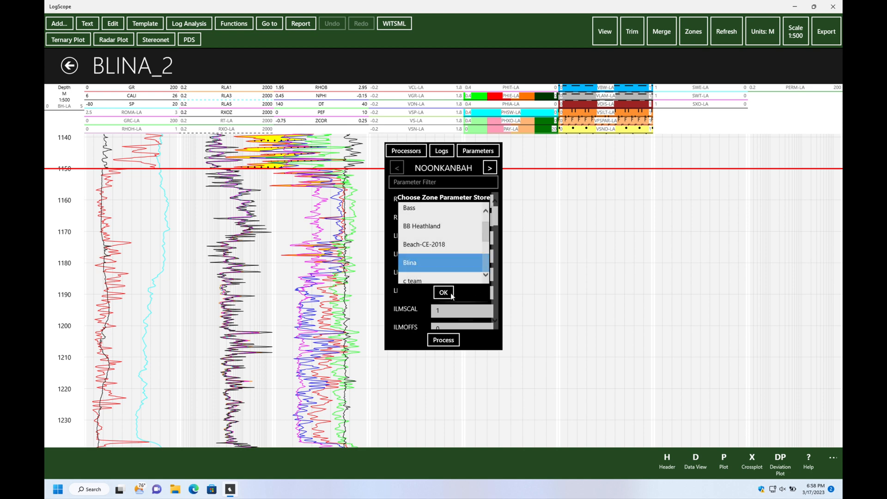
{"action": "left_click", "coordinate": [451, 295]}
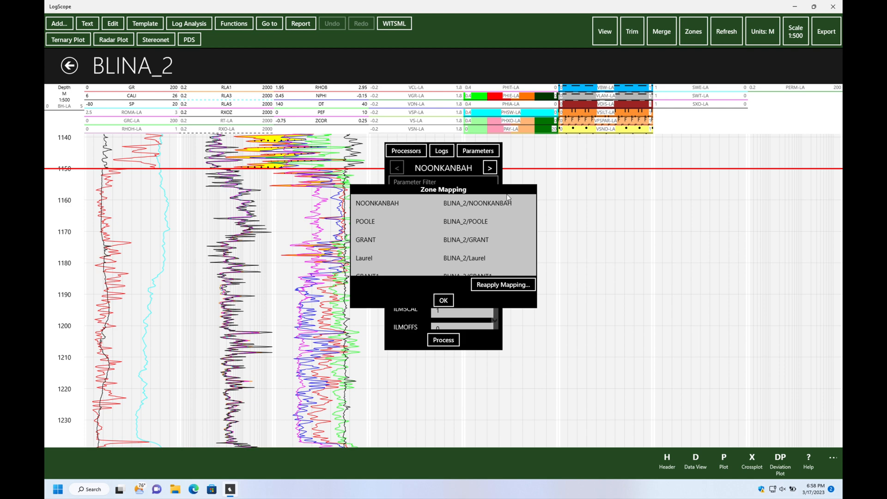
{"action": "left_click", "coordinate": [444, 301]}
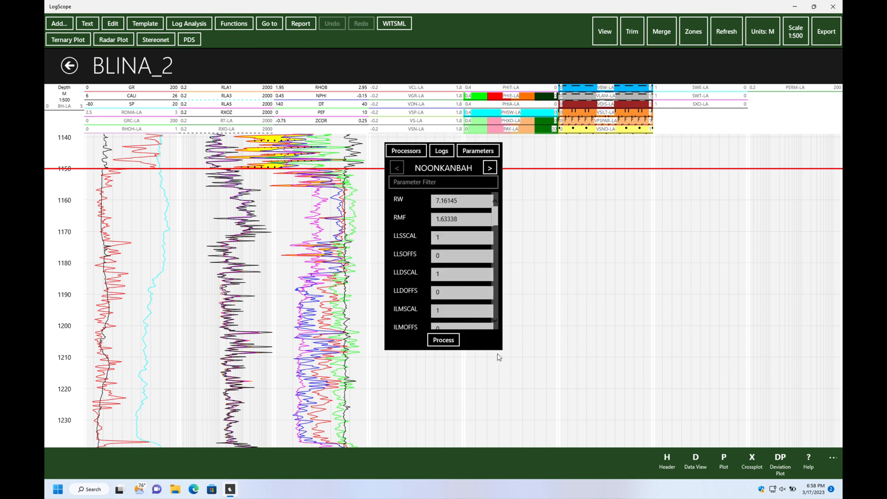
- Process the log analysis for BLINA_2 with the loaded parameters and close the setup to show the interpreted curves
{"action": "left_click", "coordinate": [448, 342]}
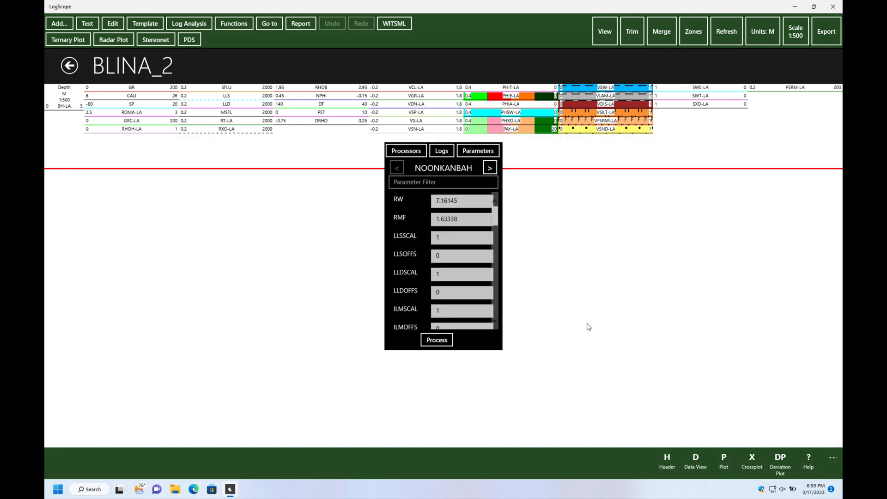
{"action": "left_click", "coordinate": [563, 325]}
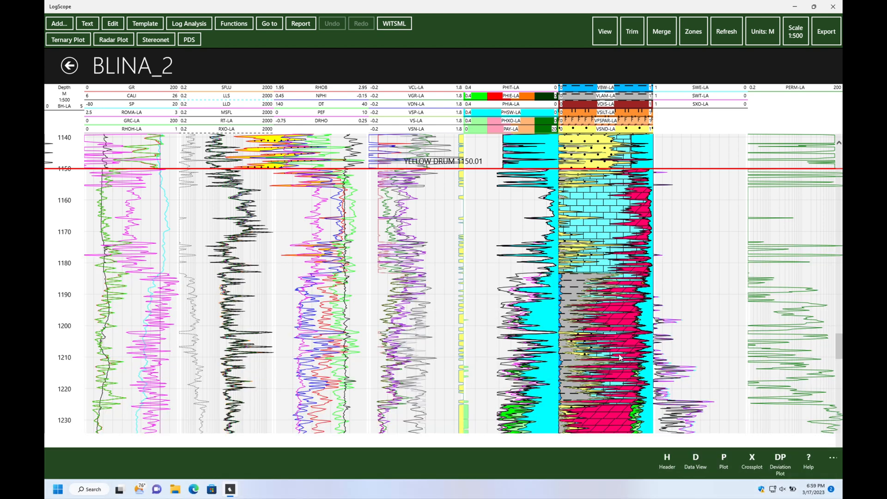
- Create a Neutron-Density log analysis crossplot for BLINA_2 and show the zone parameters beside it
{"action": "left_click", "coordinate": [749, 460]}
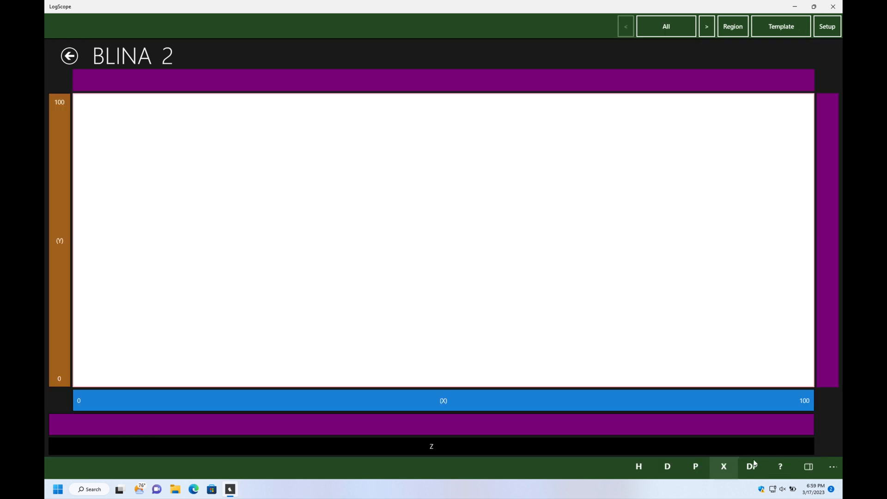
{"action": "left_click", "coordinate": [763, 35]}
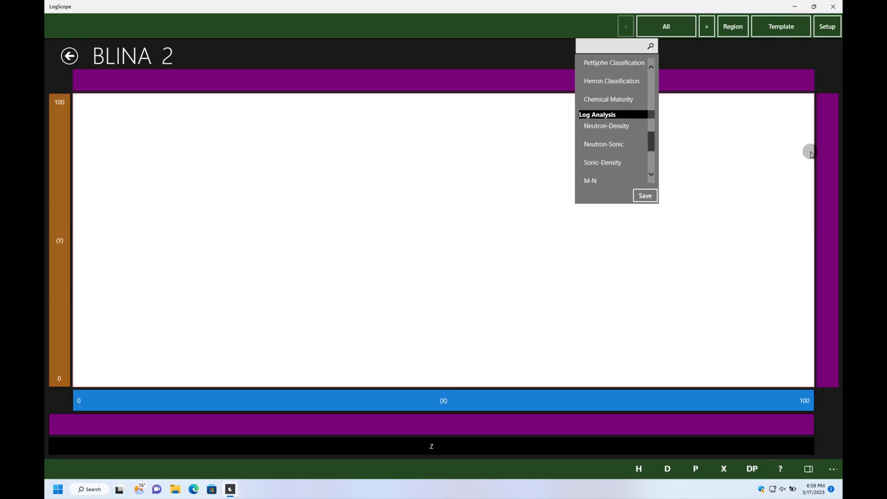
{"action": "left_click", "coordinate": [620, 90]}
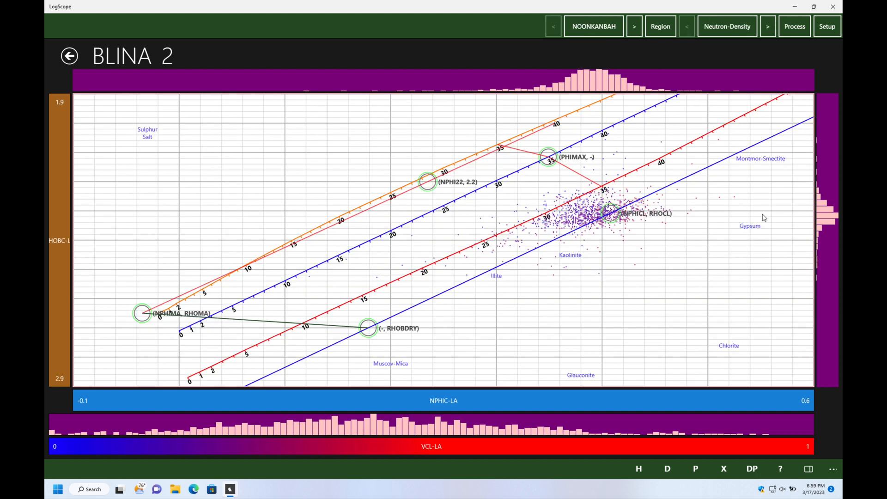
{"action": "left_click", "coordinate": [809, 470]}
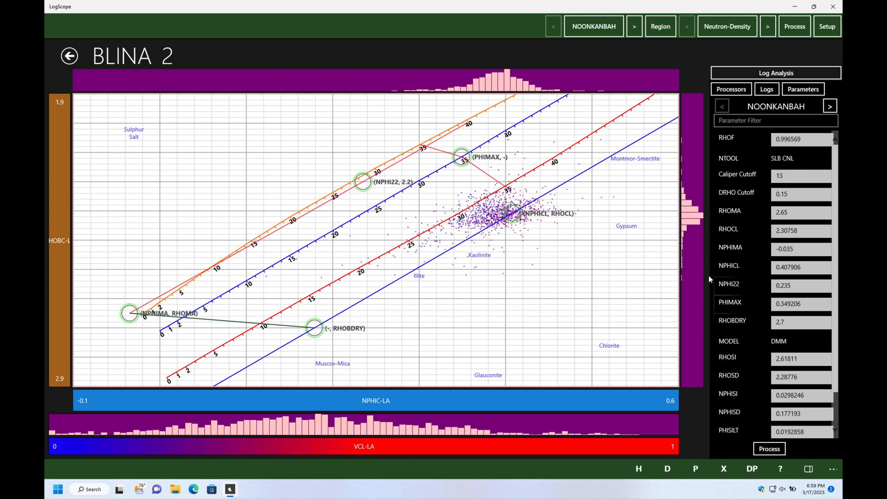
- Step the Neutron-Density crossplot through the zones from NOONKANBAH to YELLOW DRUM, examining the data points and parameters
{"action": "left_click", "coordinate": [636, 28]}
{"action": "left_click", "coordinate": [637, 28]}
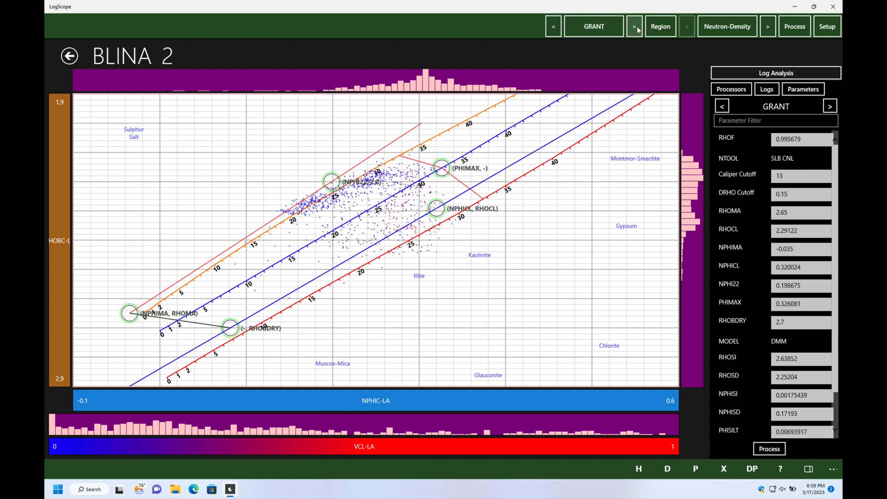
{"action": "left_click", "coordinate": [637, 27]}
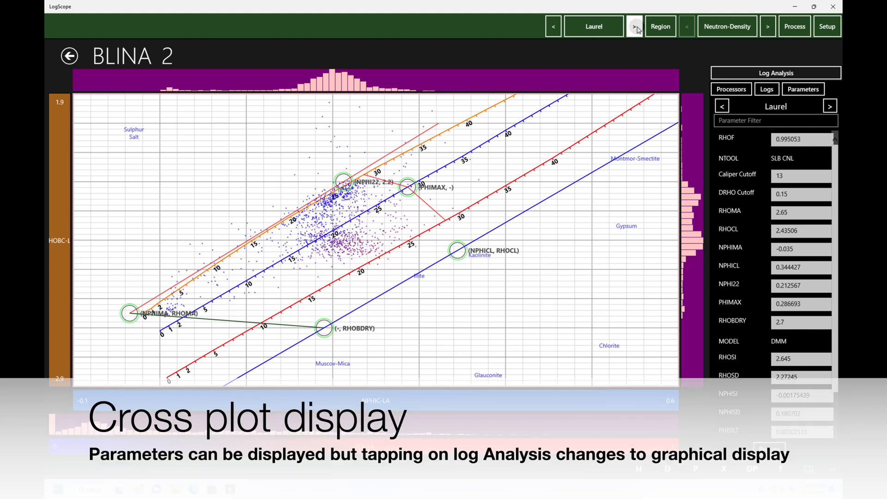
{"action": "left_click", "coordinate": [636, 26]}
{"action": "left_click", "coordinate": [637, 27]}
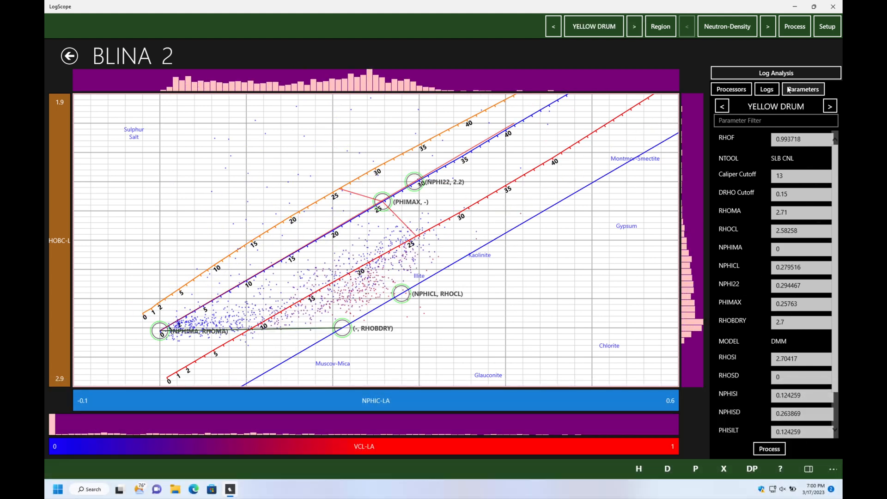
- Show a depth plot beside the crossplot and load an in-built side plot template displaying the interpreted clay, porosity and lithology curves
{"action": "left_click", "coordinate": [781, 74]}
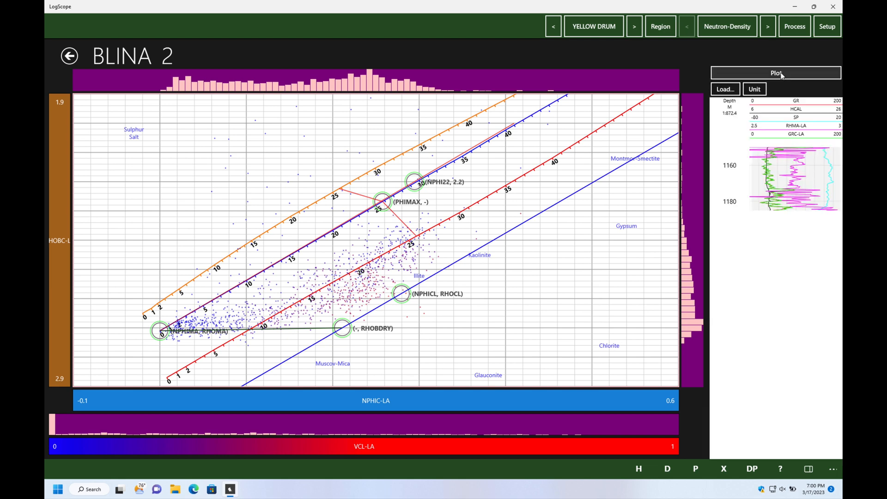
{"action": "left_click", "coordinate": [724, 90]}
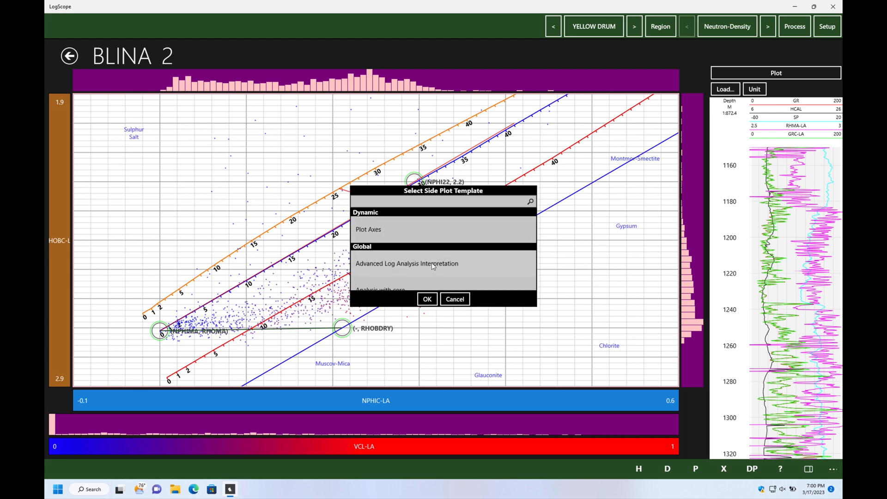
{"action": "scroll", "coordinate": [435, 266], "scroll_direction": "down", "scroll_amount": 5}
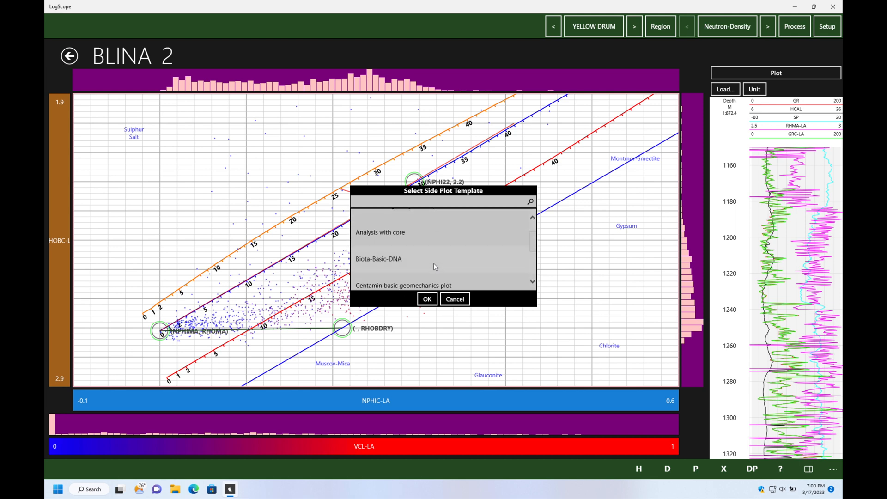
{"action": "scroll", "coordinate": [433, 262], "scroll_direction": "down", "scroll_amount": 5}
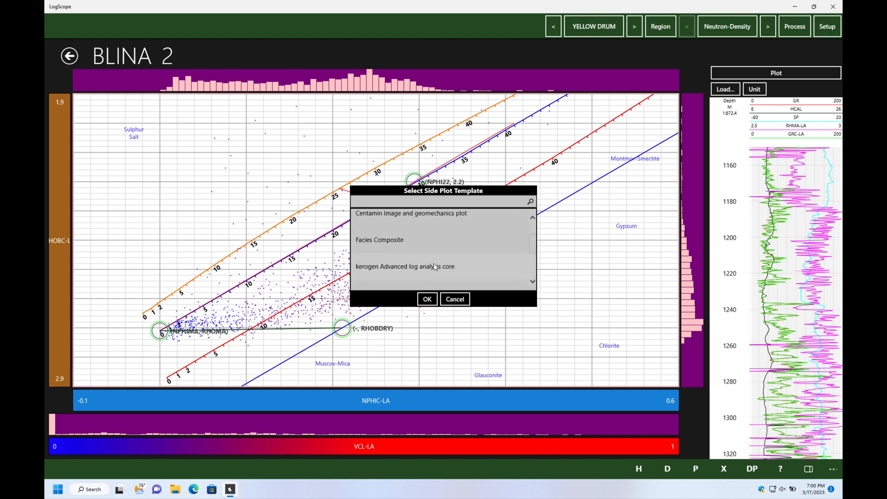
{"action": "scroll", "coordinate": [433, 263], "scroll_direction": "down", "scroll_amount": 5}
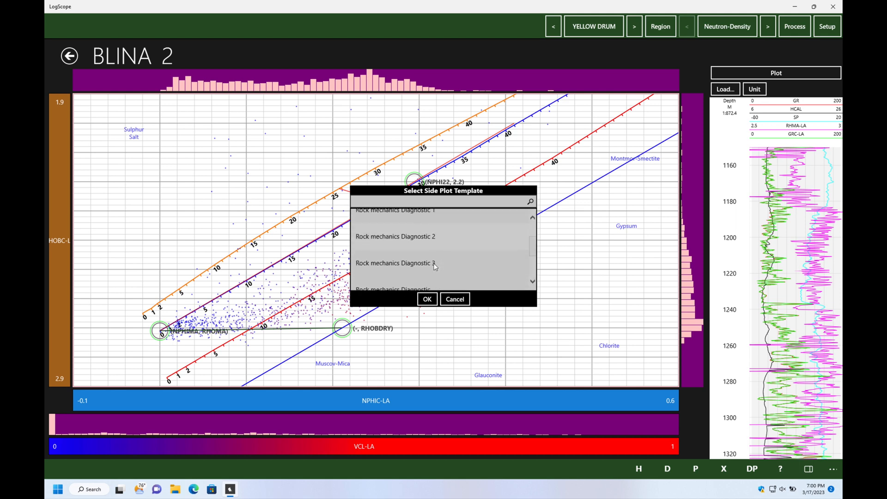
{"action": "scroll", "coordinate": [434, 262], "scroll_direction": "up", "scroll_amount": 3}
{"action": "scroll", "coordinate": [433, 262], "scroll_direction": "down", "scroll_amount": 6}
{"action": "scroll", "coordinate": [434, 263], "scroll_direction": "down", "scroll_amount": 1}
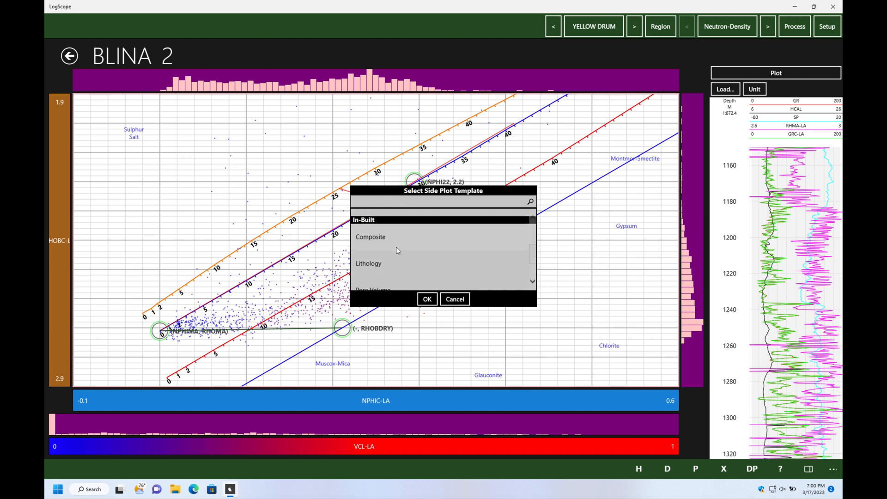
{"action": "left_click", "coordinate": [426, 299]}
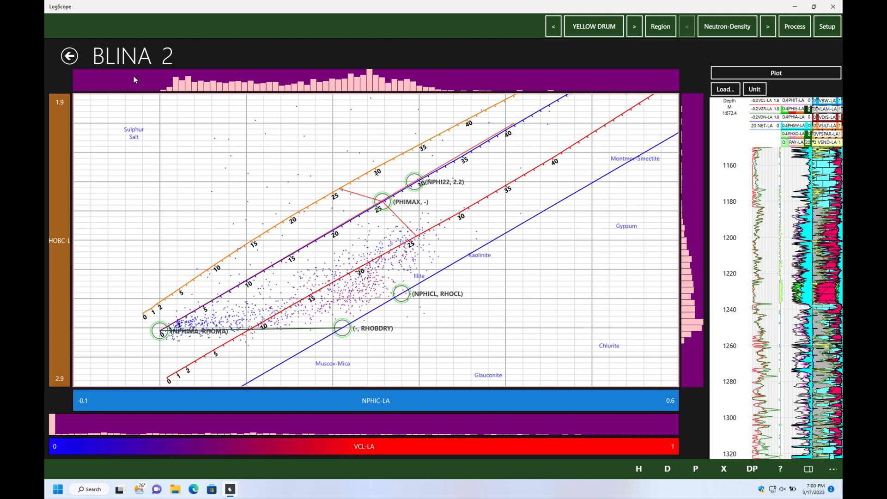
- Move the YELLOW DRUM wet clay point to about NPHICL 0.284, RHOCL 2.586 and RHOBDRY to about 2.677, checking the updated parameters
{"action": "mouse_move", "coordinate": [401, 294]}
{"action": "left_mouse_down"}
{"action": "mouse_move", "coordinate": [425, 299]}
{"action": "mouse_move", "coordinate": [404, 295]}
{"action": "left_mouse_up"}
{"action": "left_click_drag", "start_coordinate": [342, 329], "coordinate": [359, 320]}
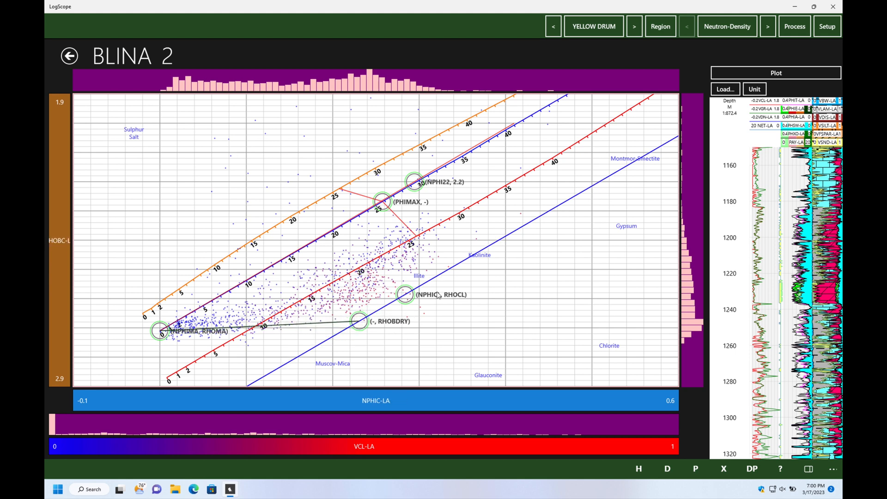
{"action": "left_click", "coordinate": [780, 73]}
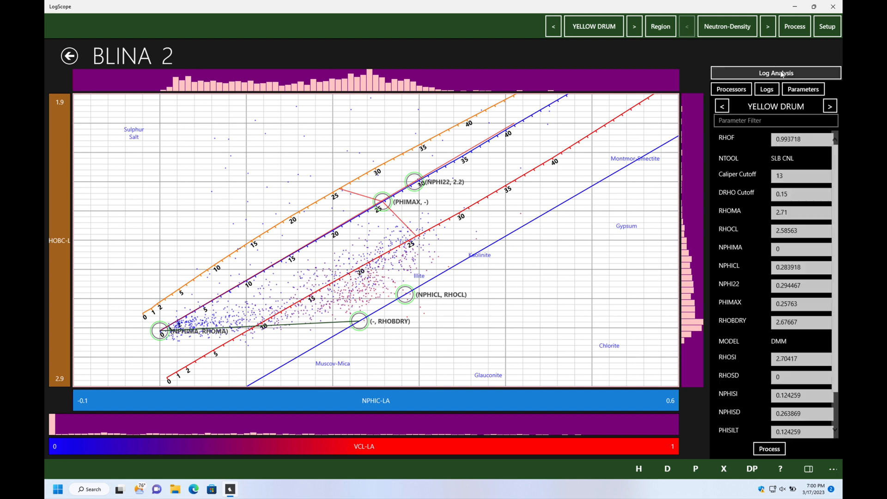
{"action": "left_click", "coordinate": [780, 73]}
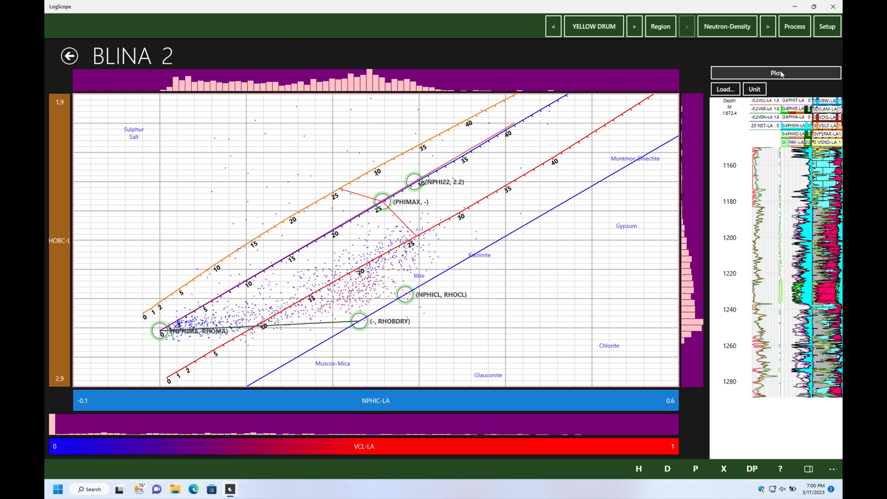
- Highlight crossplot points and depth intervals in region mode to compare them between both plots, and exit region mode
{"action": "left_click", "coordinate": [667, 29]}
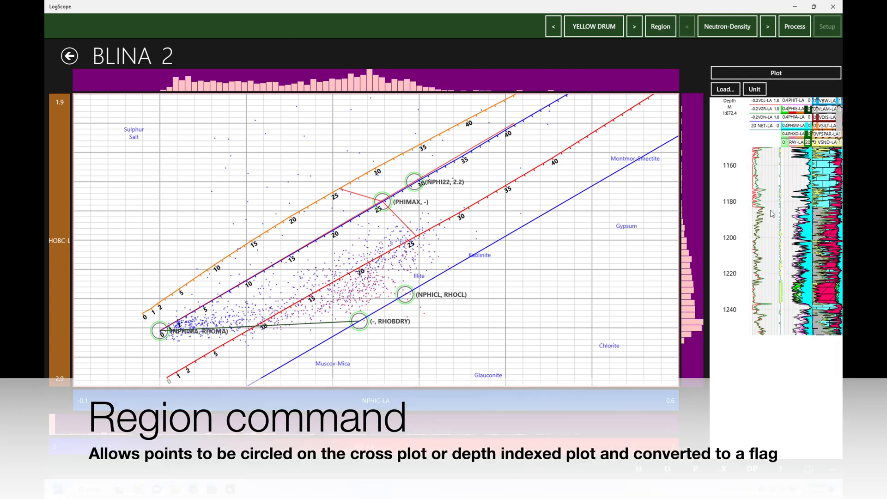
{"action": "left_click_drag", "start_coordinate": [741, 153], "coordinate": [742, 212]}
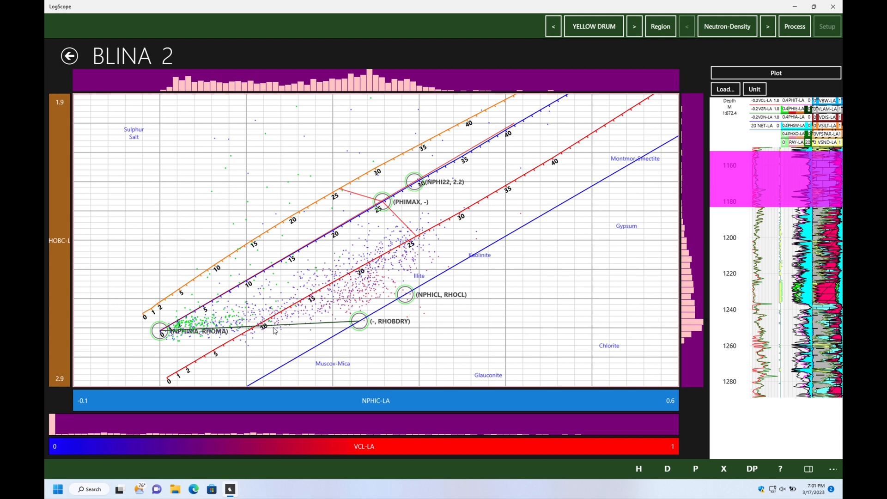
{"action": "mouse_move", "coordinate": [253, 338]}
{"action": "left_mouse_down"}
{"action": "mouse_move", "coordinate": [290, 324]}
{"action": "mouse_move", "coordinate": [288, 314]}
{"action": "mouse_move", "coordinate": [267, 303]}
{"action": "mouse_move", "coordinate": [252, 313]}
{"action": "mouse_move", "coordinate": [253, 335]}
{"action": "left_mouse_up"}
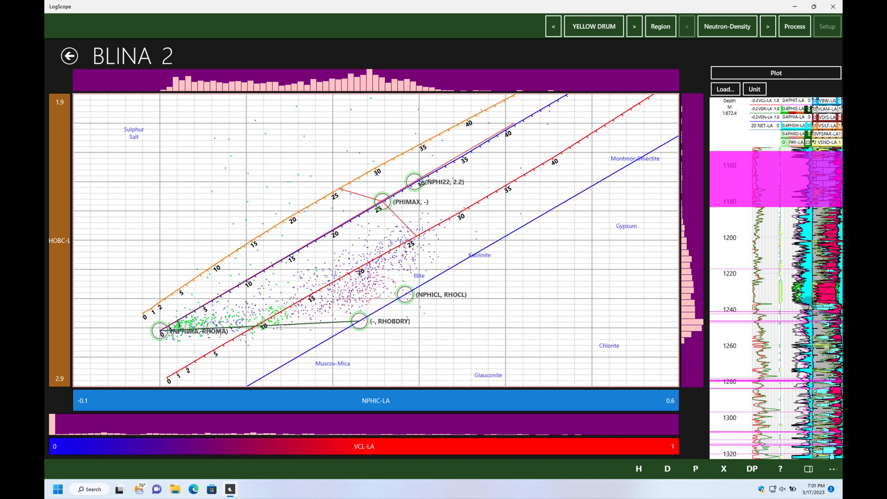
{"action": "left_click_drag", "start_coordinate": [809, 305], "coordinate": [810, 284]}
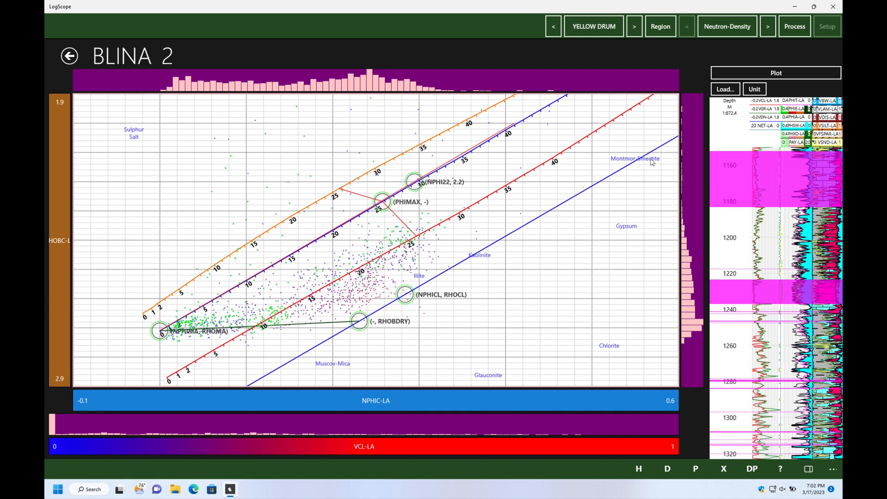
{"action": "left_click", "coordinate": [661, 28]}
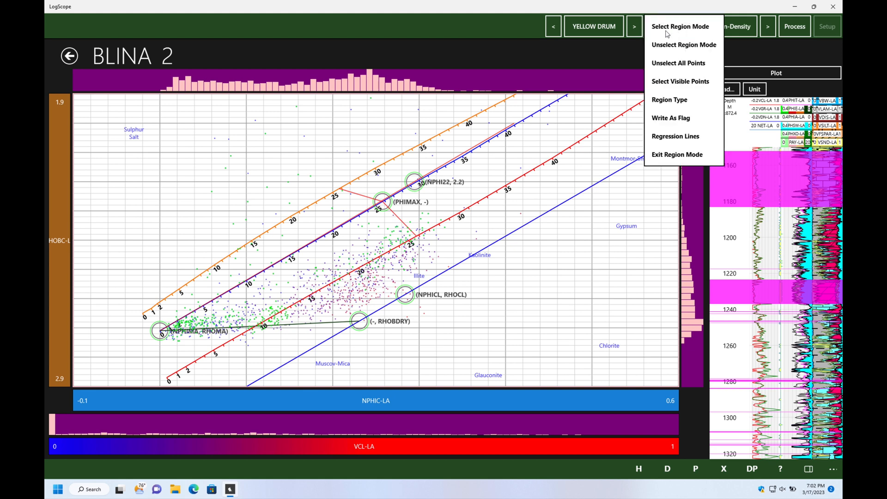
{"action": "left_click", "coordinate": [674, 103]}
{"action": "left_click", "coordinate": [678, 157]}
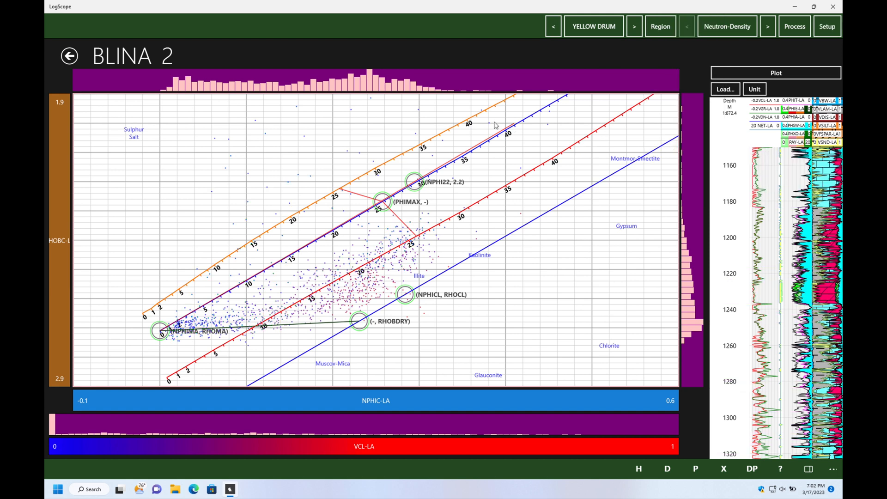
- Show the YELLOW DRUM log analysis parameters beside the crossplot and examine the options for saving or loading them
{"action": "left_click", "coordinate": [764, 73]}
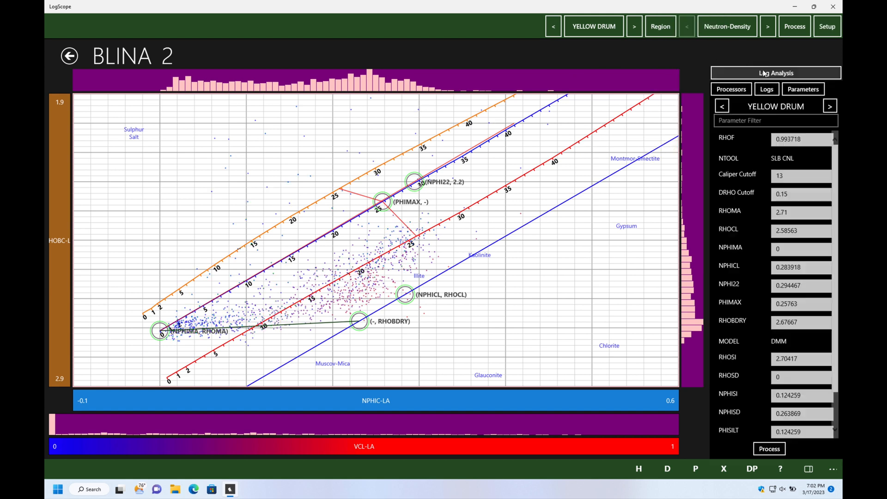
{"action": "left_click", "coordinate": [817, 89]}
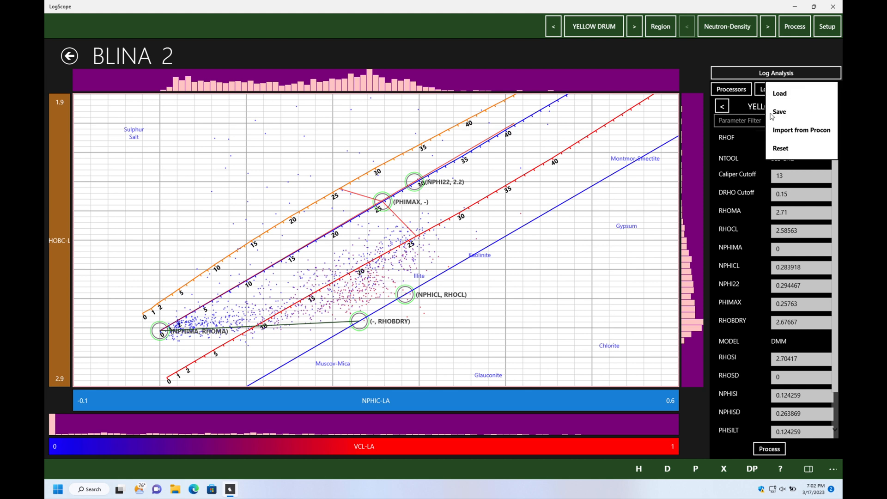
{"action": "left_click", "coordinate": [719, 48]}
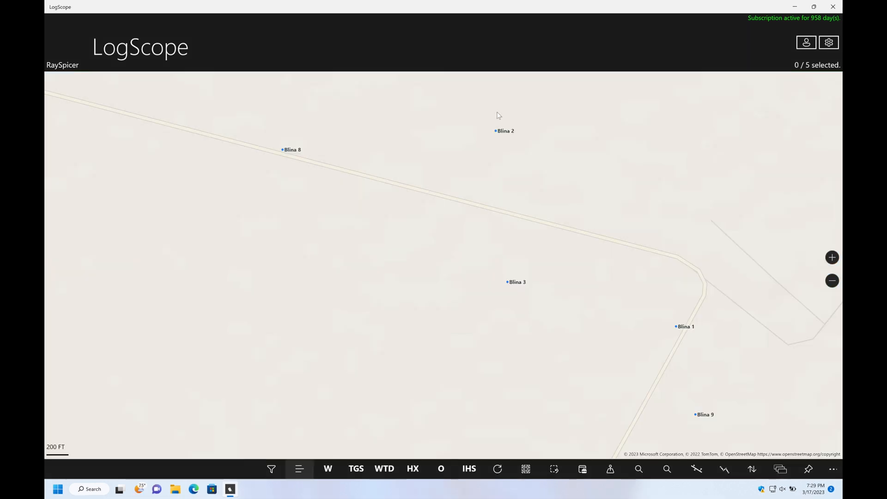
- Outline the five Blina wells on the map and open them in the multiwell analysis workspace
{"action": "left_click", "coordinate": [498, 112]}
{"action": "mouse_move", "coordinate": [497, 112]}
{"action": "left_mouse_down"}
{"action": "mouse_move", "coordinate": [290, 121]}
{"action": "mouse_move", "coordinate": [255, 138]}
{"action": "mouse_move", "coordinate": [263, 171]}
{"action": "mouse_move", "coordinate": [362, 257]}
{"action": "mouse_move", "coordinate": [534, 370]}
{"action": "mouse_move", "coordinate": [693, 428]}
{"action": "mouse_move", "coordinate": [740, 433]}
{"action": "mouse_move", "coordinate": [754, 408]}
{"action": "mouse_move", "coordinate": [729, 319]}
{"action": "left_mouse_up"}
{"action": "mouse_move", "coordinate": [636, 185]}
{"action": "left_mouse_down"}
{"action": "mouse_move", "coordinate": [543, 143]}
{"action": "mouse_move", "coordinate": [513, 105]}
{"action": "mouse_move", "coordinate": [500, 112]}
{"action": "left_mouse_up"}
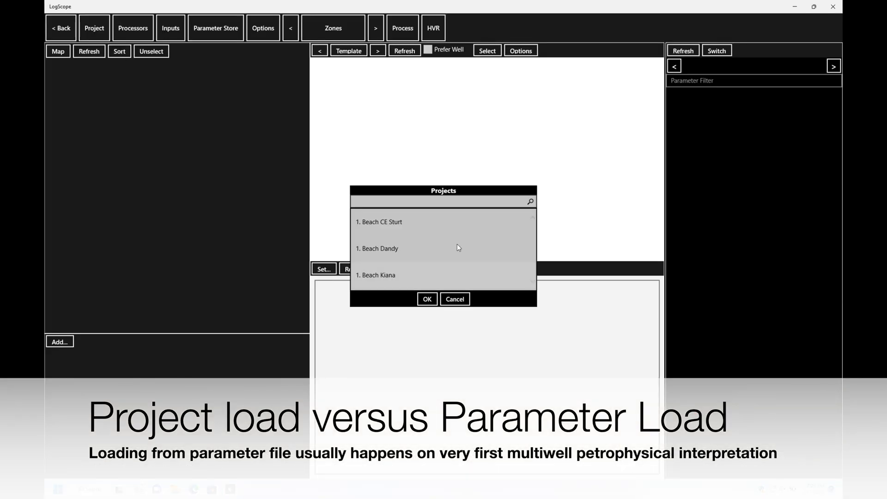
- Dismiss the project choice and load the Blina parameter store into the multiwell workspace
{"action": "left_click", "coordinate": [486, 201]}
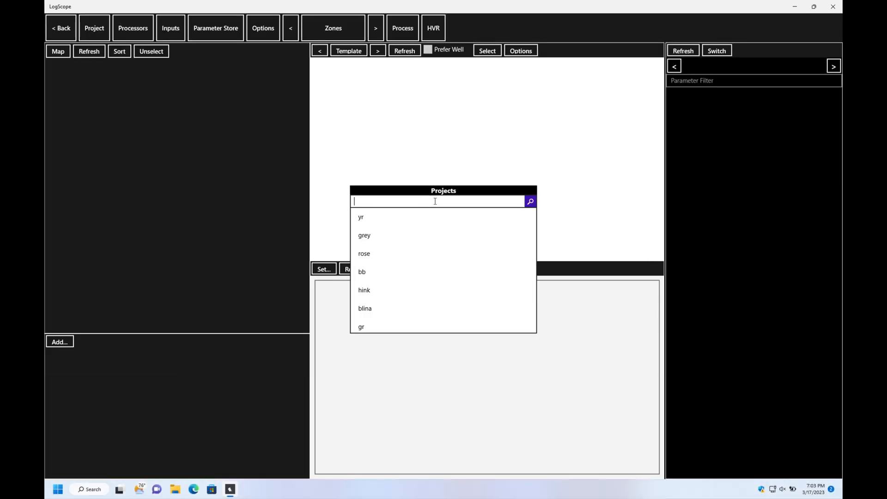
{"action": "left_click", "coordinate": [637, 210]}
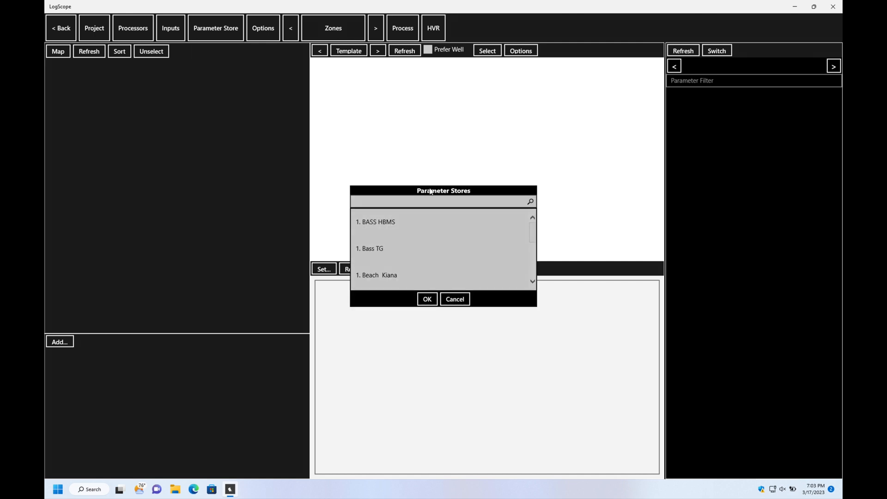
{"action": "left_click", "coordinate": [424, 201]}
{"action": "type", "text": "blina"}
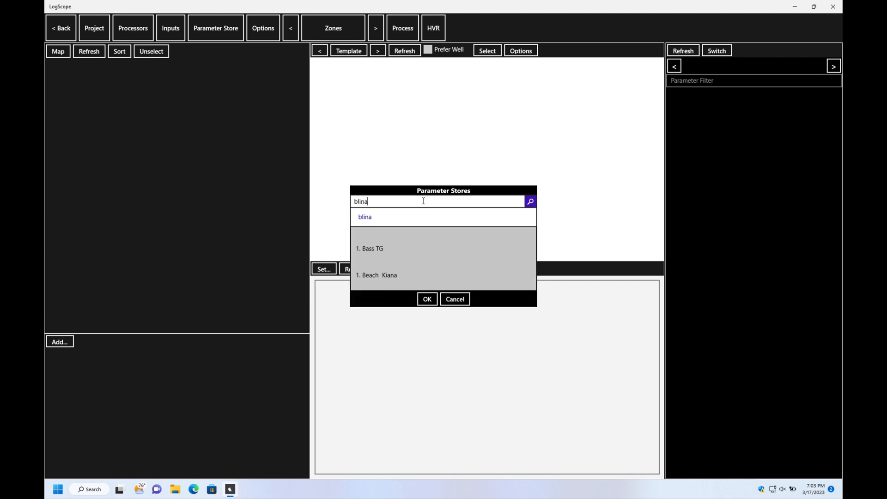
{"action": "key", "text": "Return"}
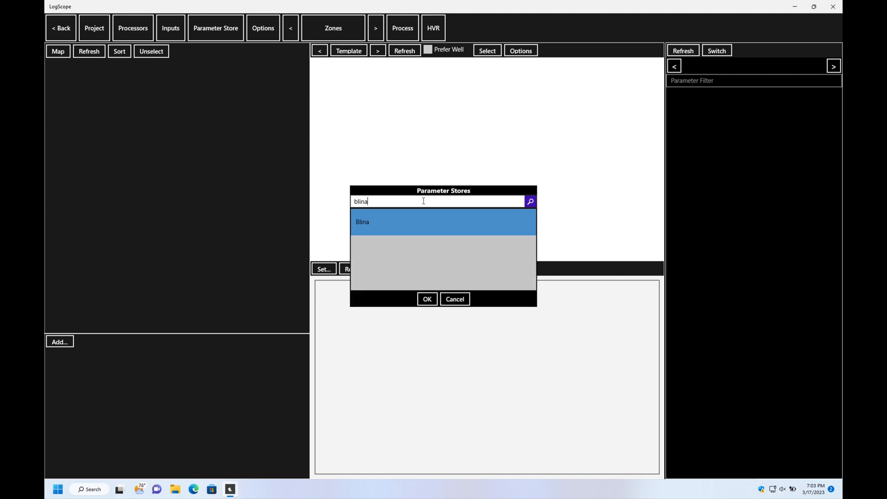
{"action": "double_click", "coordinate": [365, 221]}
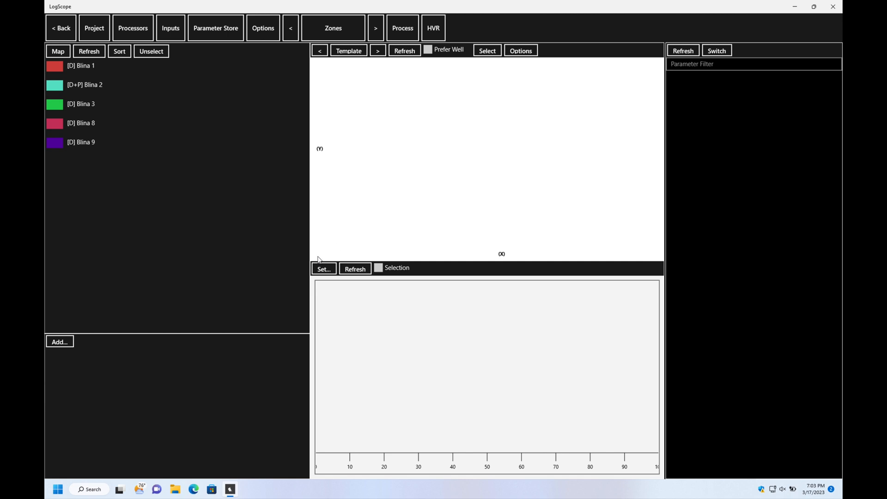
- Select Blina 2 and display its YELLOW DRUM zone on the multiwell crossplot
{"action": "left_click", "coordinate": [87, 84]}
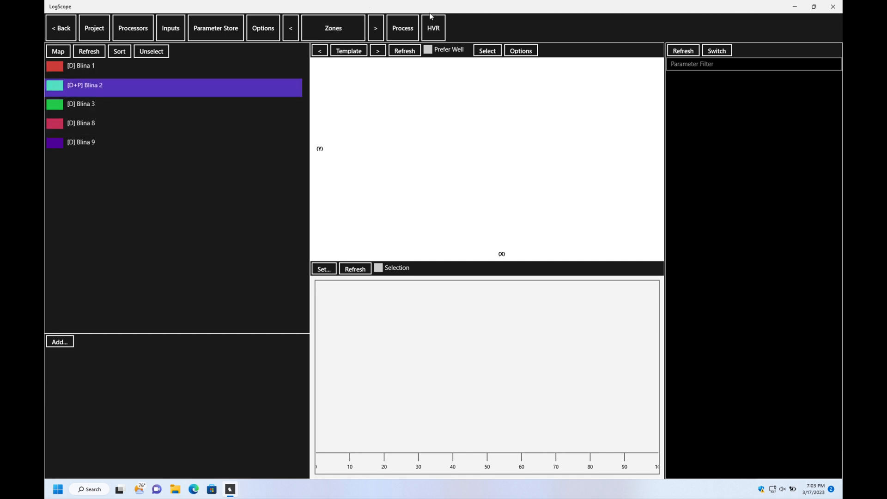
{"action": "left_click", "coordinate": [350, 34]}
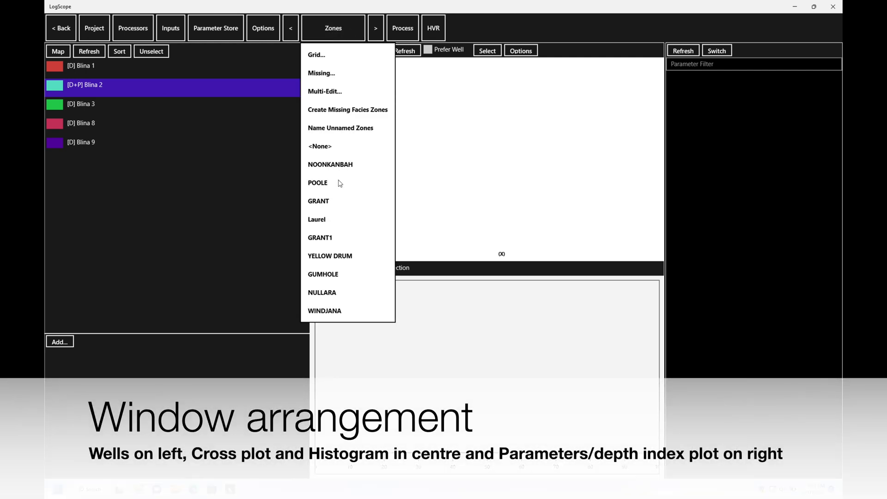
{"action": "left_click", "coordinate": [342, 256]}
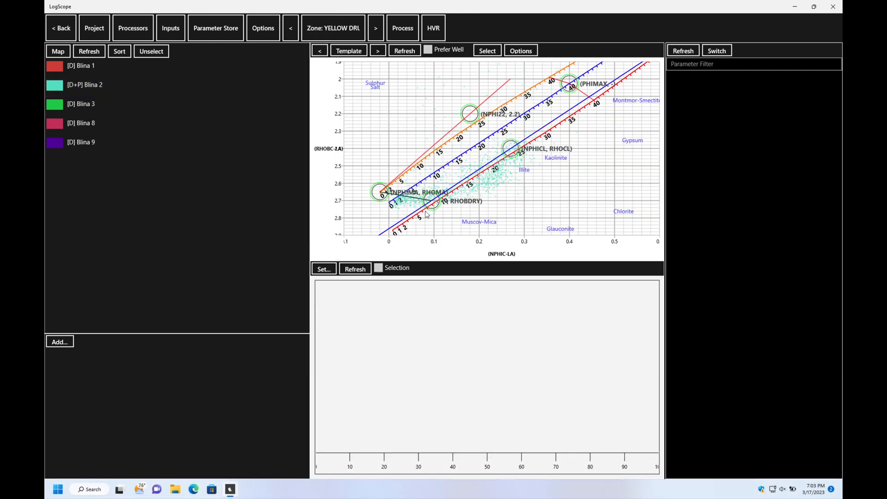
- Enable Prefer Well and move the YELLOW DRUM points to dry clay density 2.797, wet clay neutron porosity 0.273 and wet clay density 2.536
{"action": "mouse_move", "coordinate": [431, 199]}
{"action": "left_mouse_down"}
{"action": "mouse_move", "coordinate": [448, 215]}
{"action": "mouse_move", "coordinate": [430, 204]}
{"action": "left_mouse_up"}
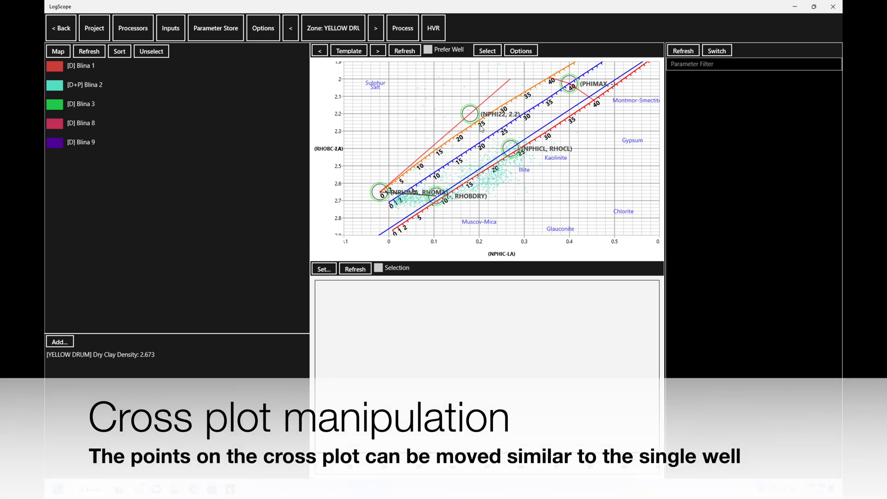
{"action": "left_click", "coordinate": [428, 50]}
{"action": "left_click_drag", "start_coordinate": [512, 149], "coordinate": [513, 176]}
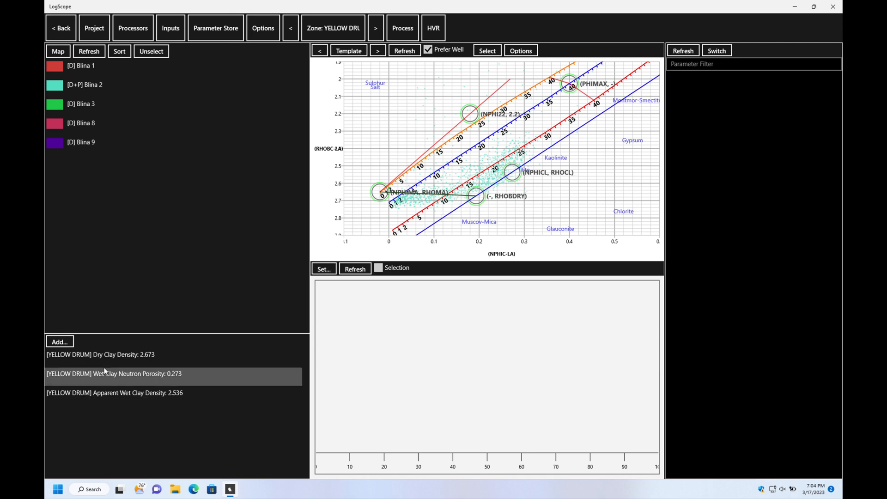
{"action": "left_click_drag", "start_coordinate": [478, 196], "coordinate": [412, 220]}
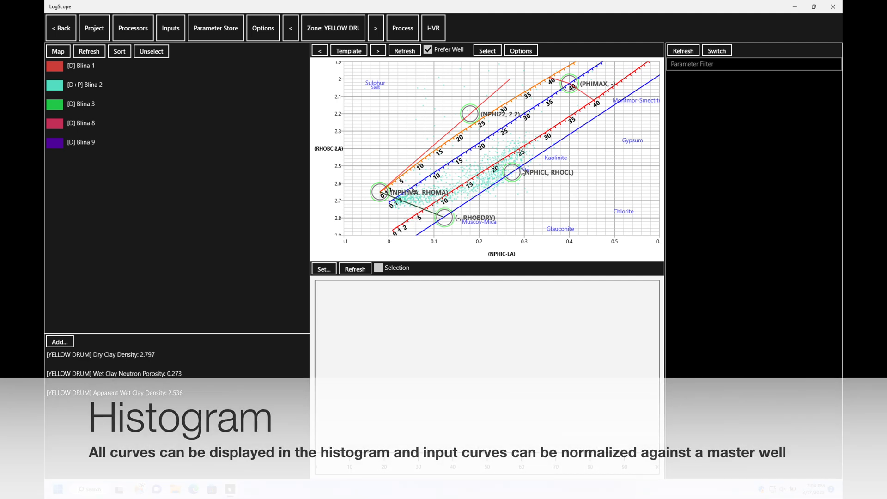
- Show Blina 2's YELLOW DRUM parameters beside the multiwell crossplot and step through the neighbouring crossplot templates
{"action": "left_click", "coordinate": [713, 54]}
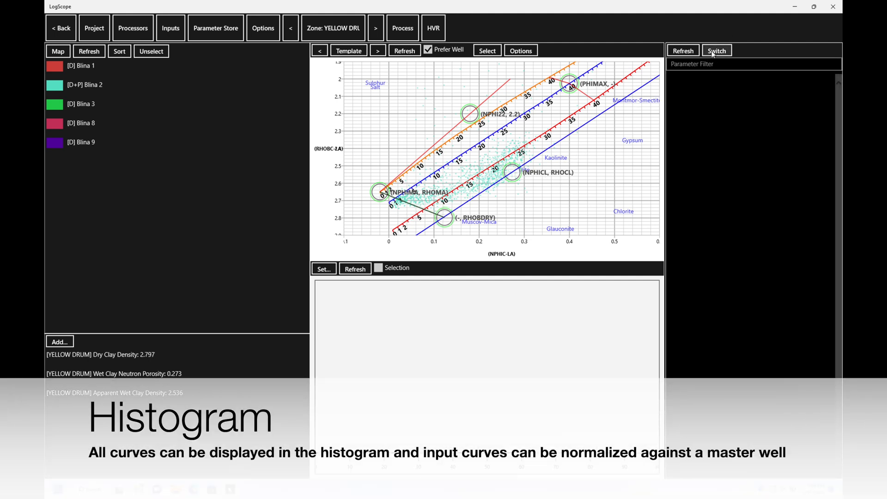
{"action": "left_click", "coordinate": [91, 85]}
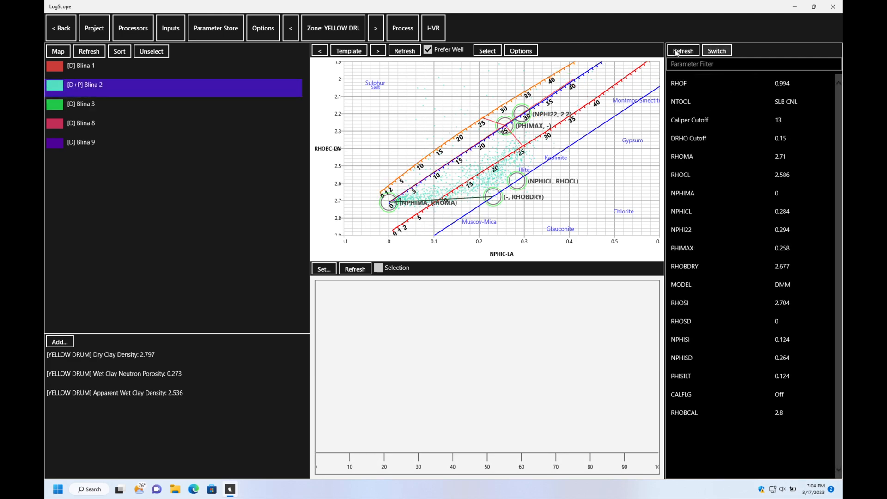
{"action": "left_click", "coordinate": [382, 53]}
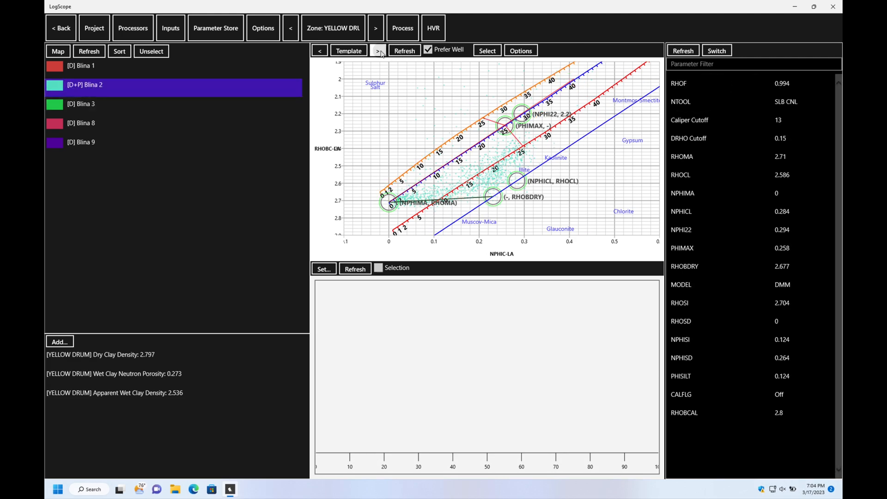
{"action": "left_click", "coordinate": [316, 52]}
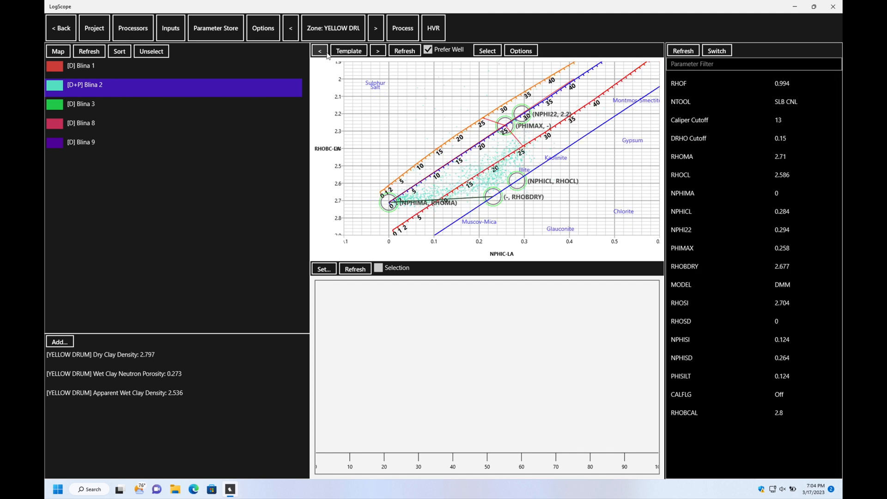
- Show the GR log of the wells in the histogram and refresh its plot
{"action": "left_click", "coordinate": [328, 272]}
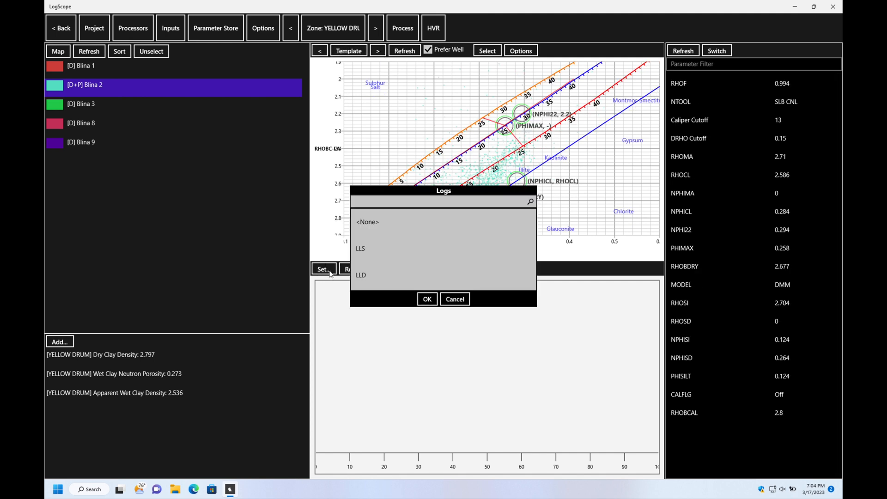
{"action": "left_click", "coordinate": [425, 203]}
{"action": "type", "text": "gr"}
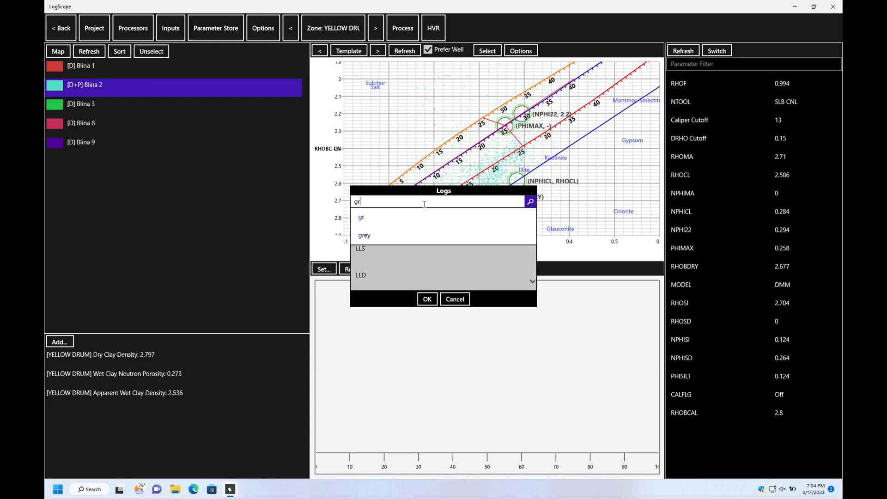
{"action": "double_click", "coordinate": [370, 225]}
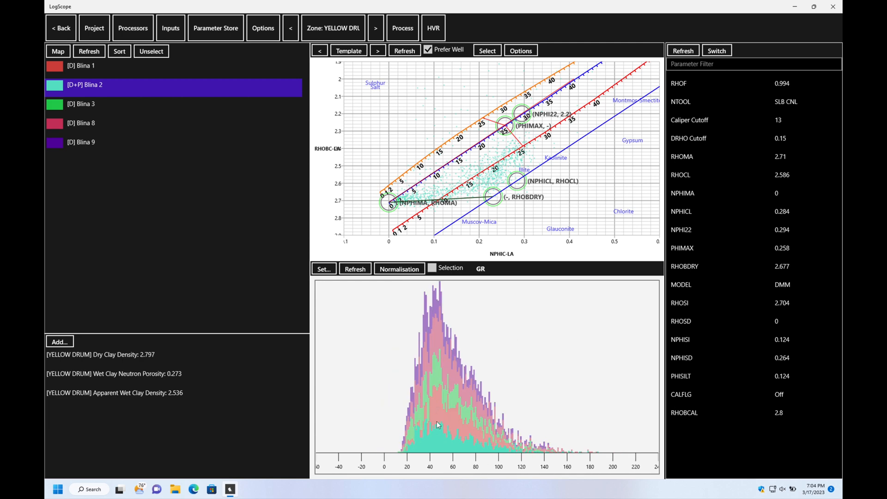
{"action": "left_click", "coordinate": [359, 269]}
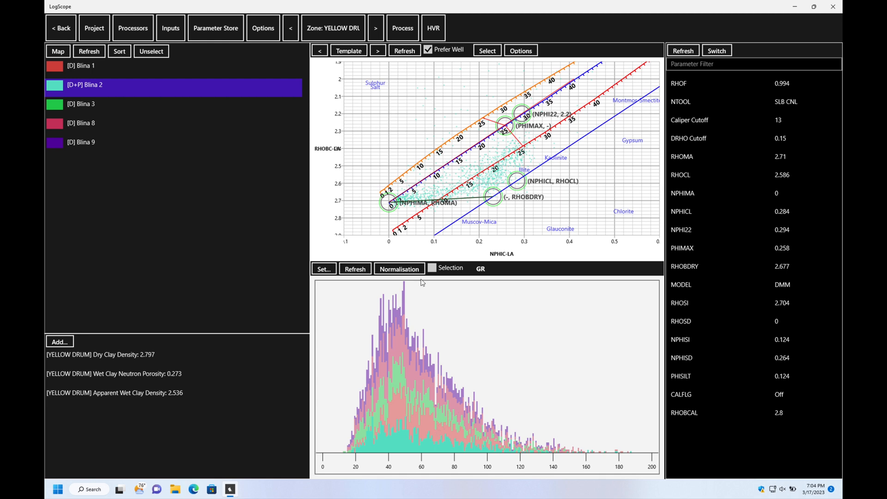
- Normalise the GR log over all zones with the P10-P90 method and dismiss the normalisation results
{"action": "left_click", "coordinate": [407, 270]}
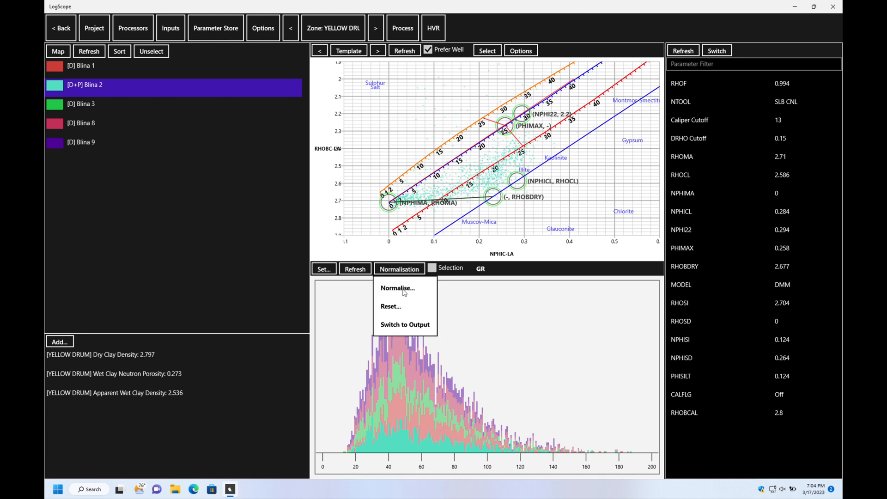
{"action": "left_click", "coordinate": [405, 290]}
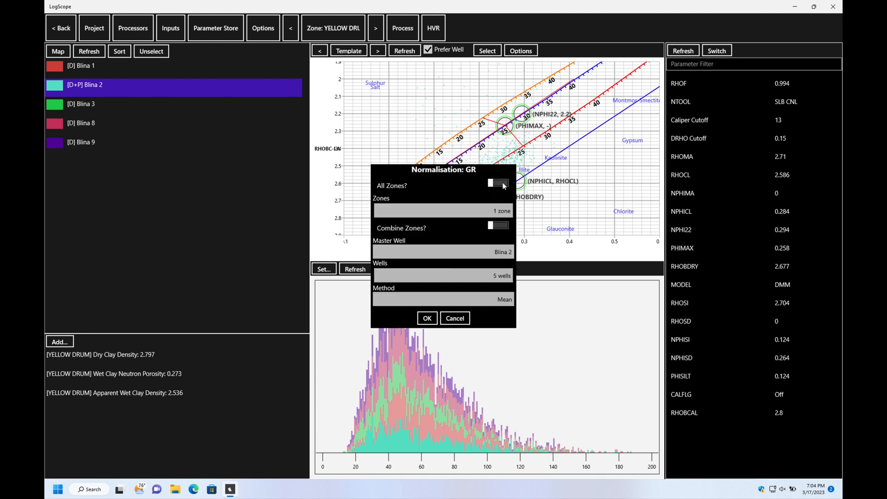
{"action": "left_click", "coordinate": [505, 183]}
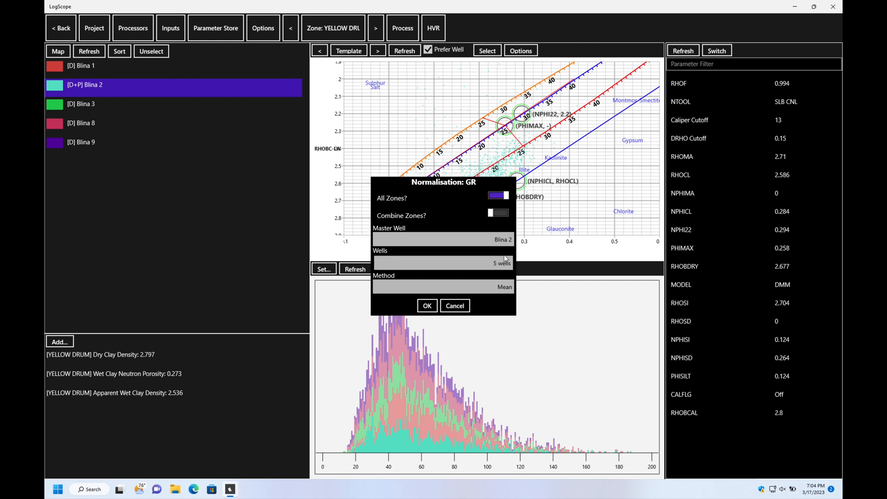
{"action": "left_click", "coordinate": [505, 287]}
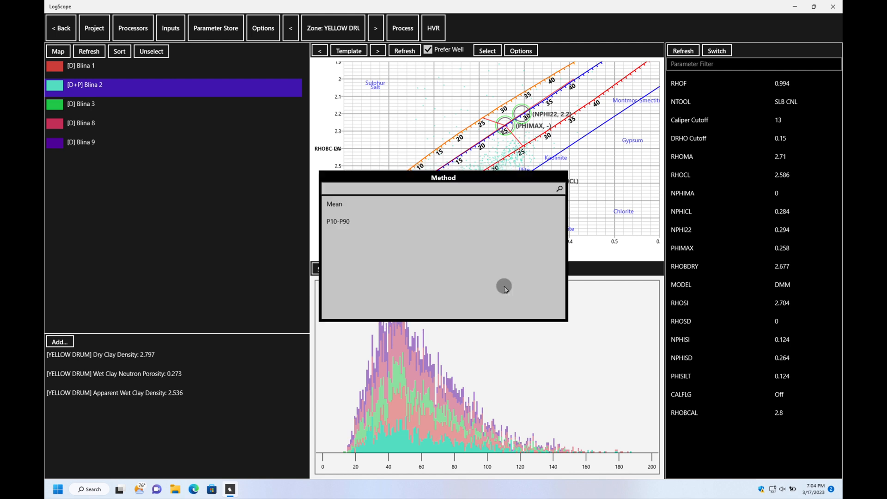
{"action": "left_click", "coordinate": [338, 221]}
{"action": "left_click", "coordinate": [424, 306]}
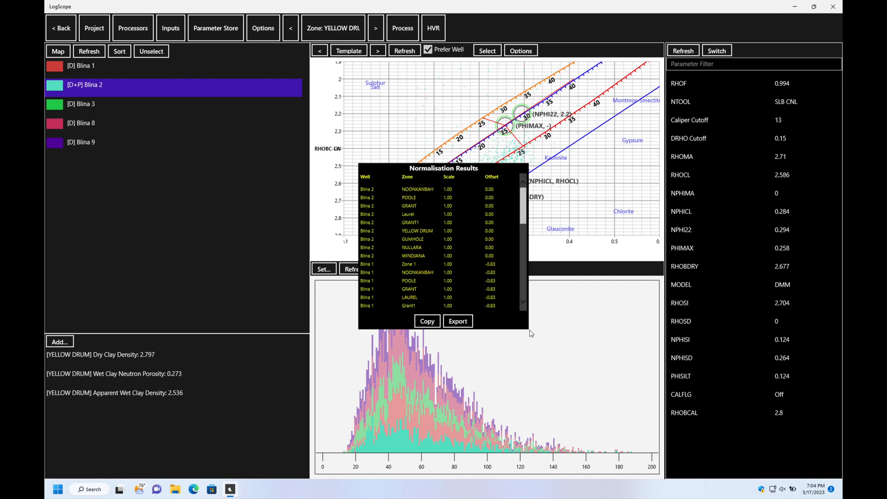
{"action": "left_click", "coordinate": [561, 342]}
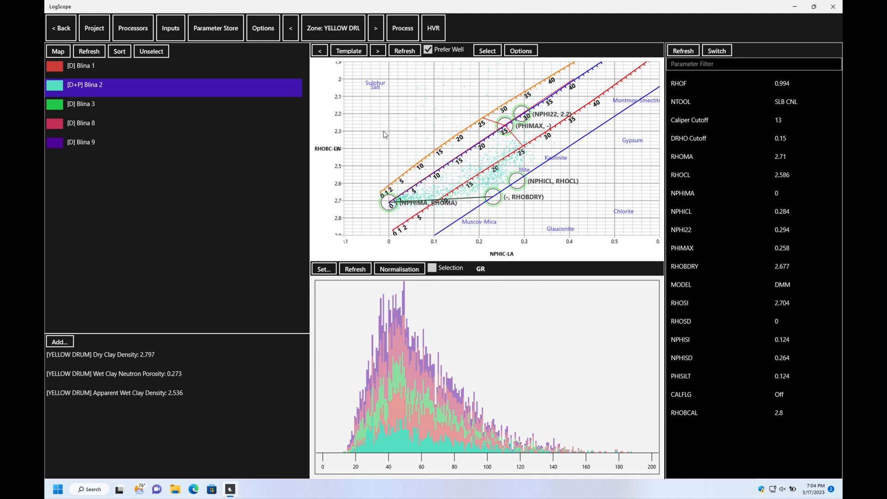
- Run processing for the current zone, YELLOW DRUM, on all wells
{"action": "left_click", "coordinate": [414, 37]}
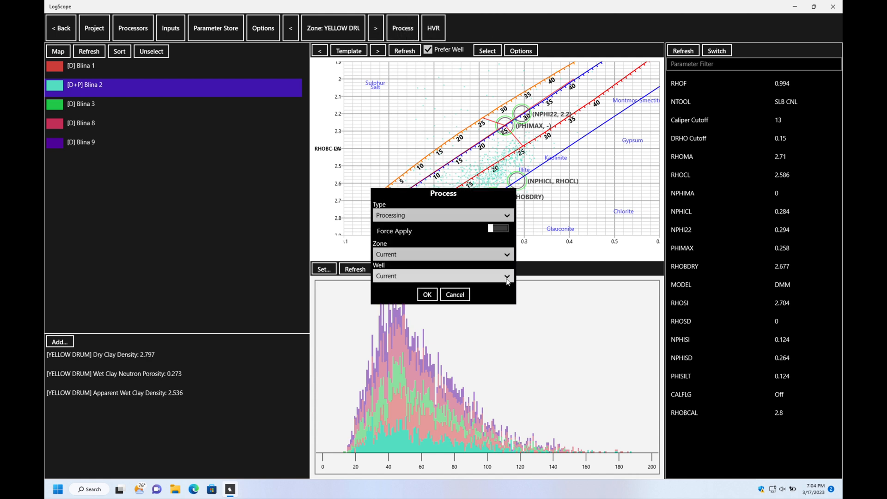
{"action": "left_click", "coordinate": [444, 254]}
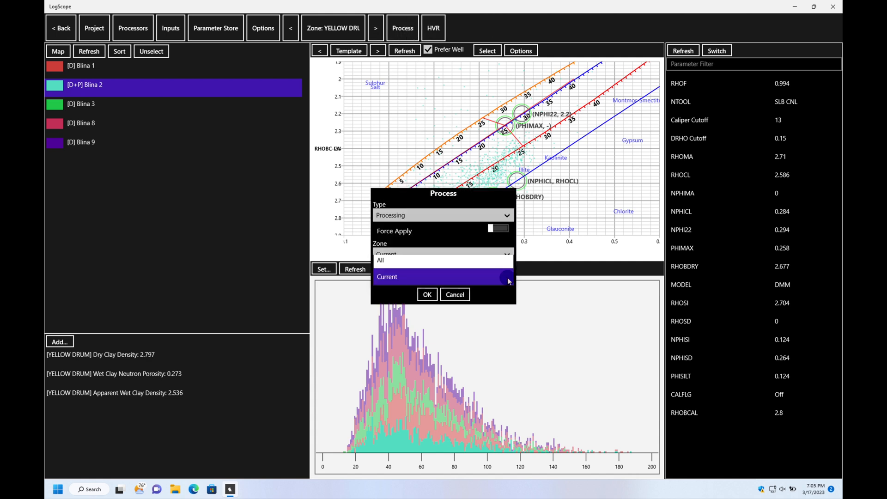
{"action": "left_click", "coordinate": [443, 276]}
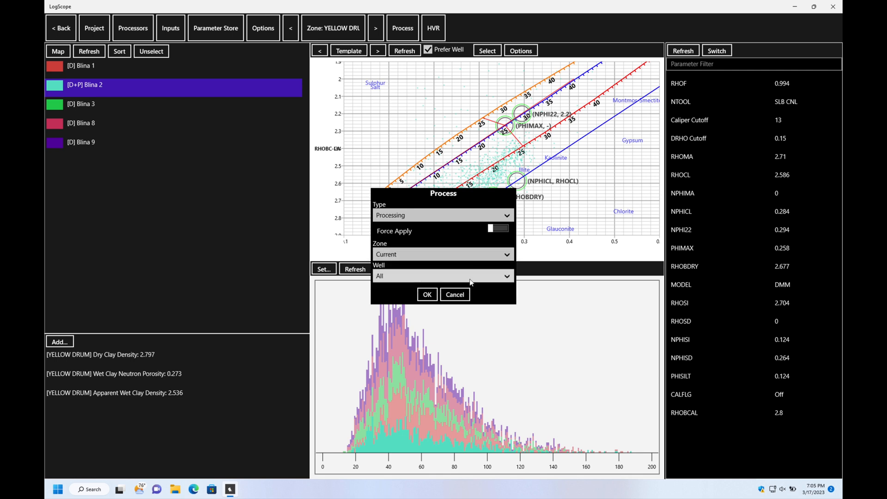
{"action": "left_click", "coordinate": [427, 294]}
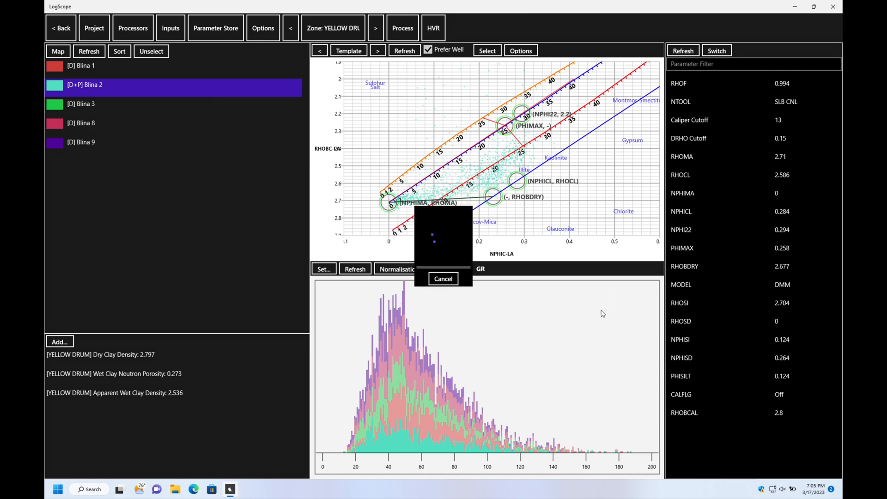